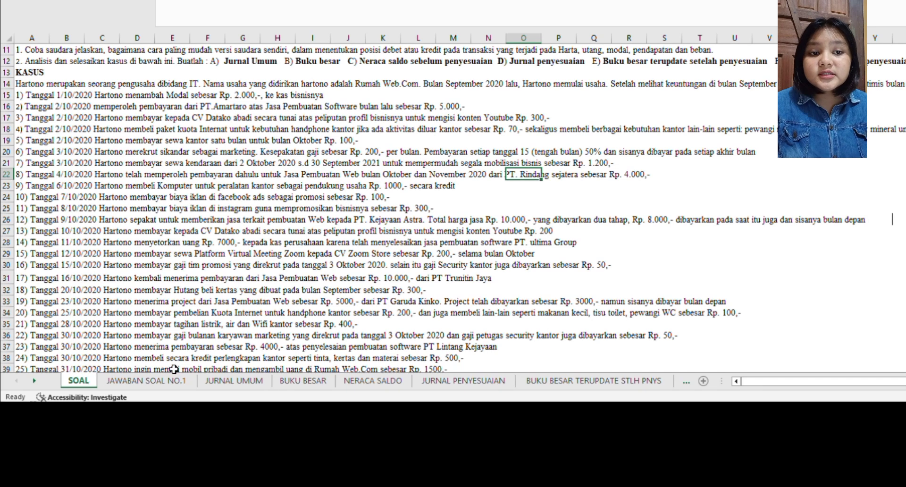
Open the JAWABAN SOAL NO.1 sheet and read the account position table and its debit and credit explanation.
click(159, 383)
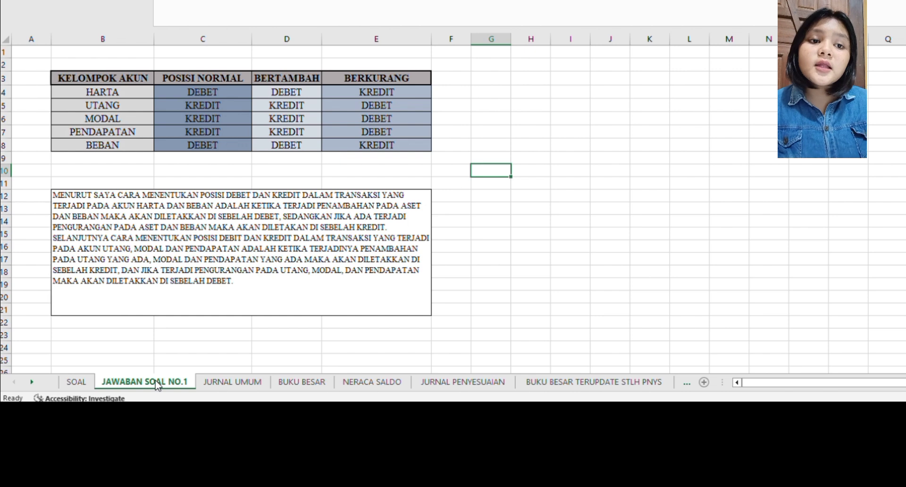
Read question 2 in the SOAL sheet, including the full list of required reports from Jurnal Umum onward.
click(84, 385)
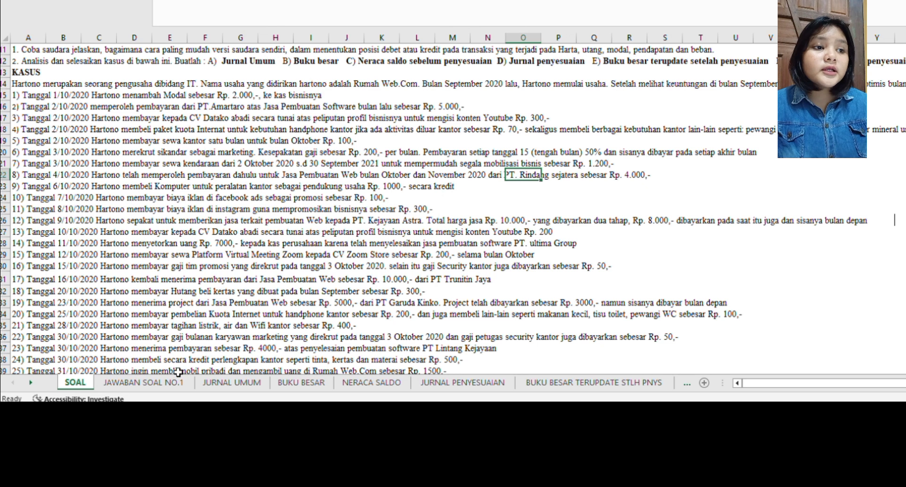
scroll(351, 265, right, 2)
scroll(351, 265, right, 3)
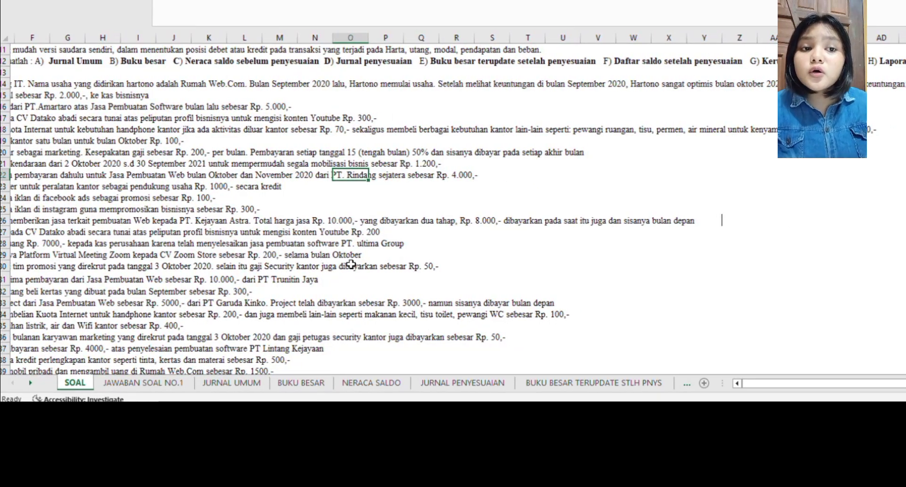
scroll(351, 264, right, 2)
scroll(351, 264, left, 3)
scroll(352, 265, left, 4)
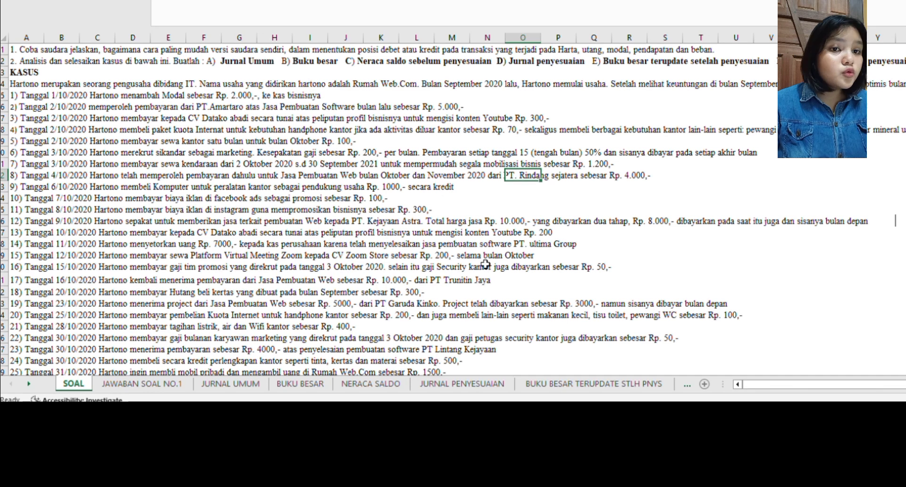
scroll(491, 261, right, 2)
scroll(490, 260, right, 1)
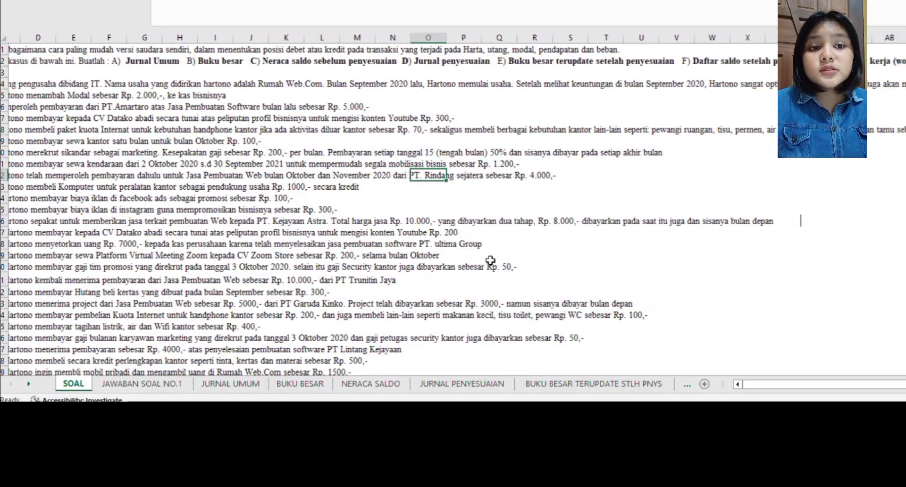
scroll(491, 261, right, 1)
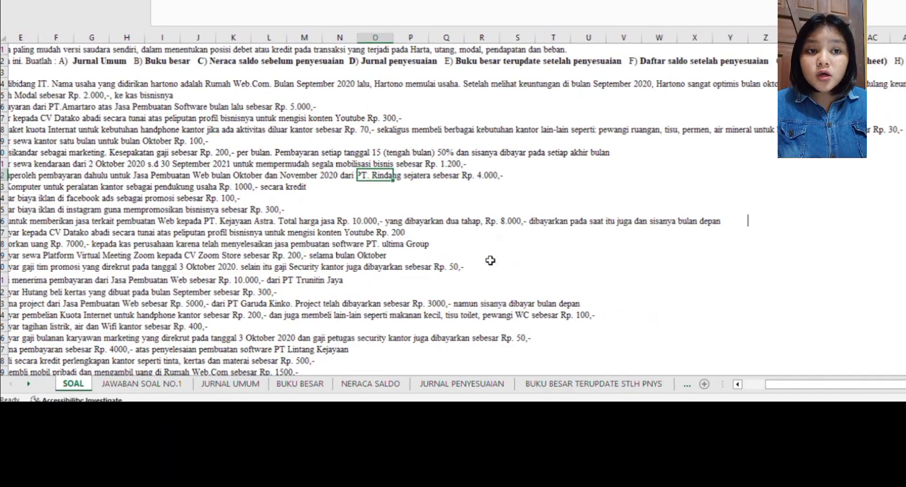
scroll(491, 260, left, 4)
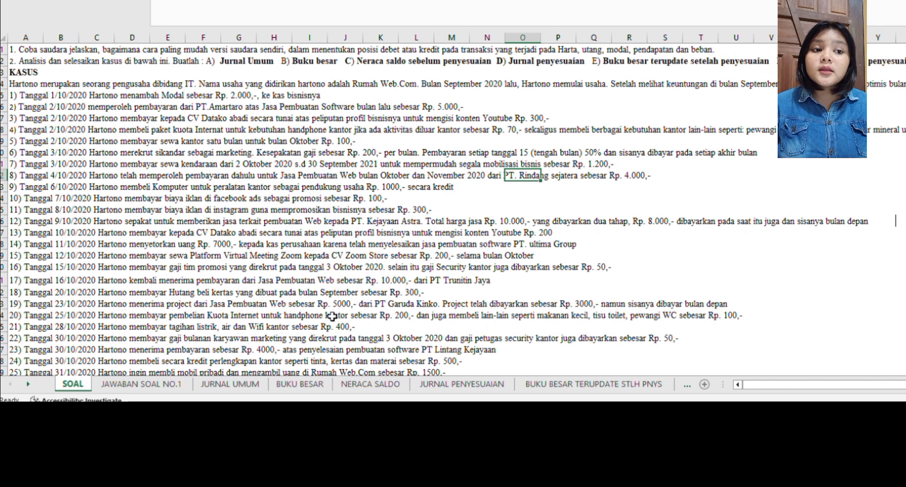
Compare the early October 2020 transactions in the SOAL sheet with their debit and credit entries in JURNAL UMUM.
click(227, 390)
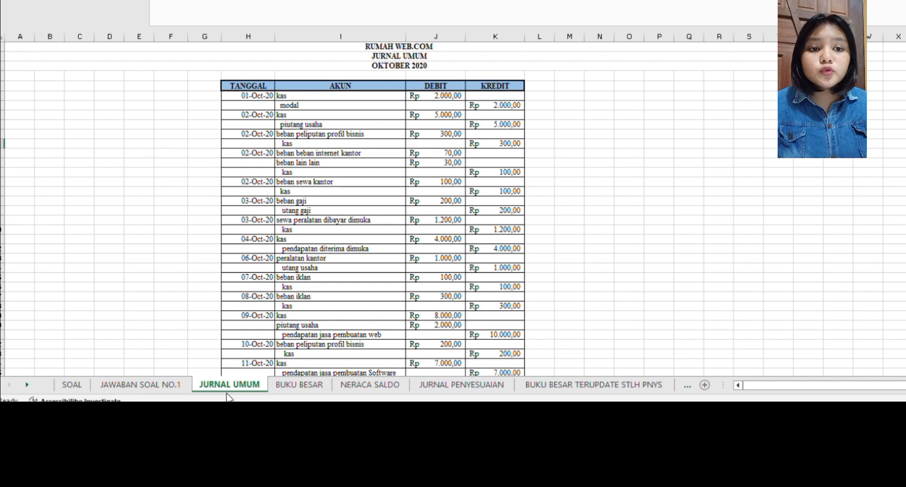
click(80, 384)
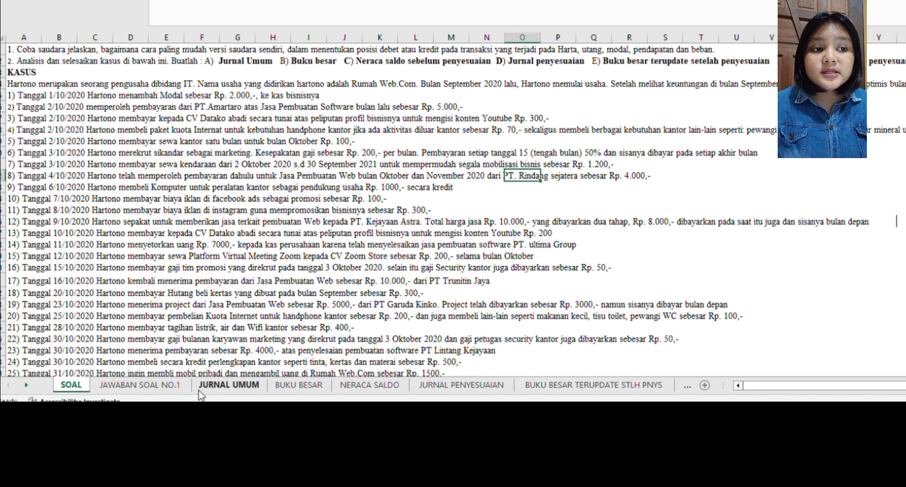
click(212, 385)
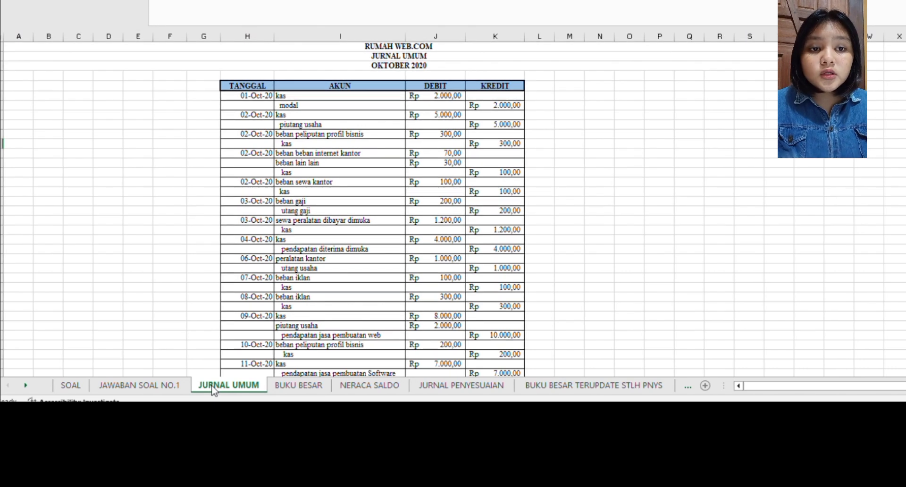
click(72, 386)
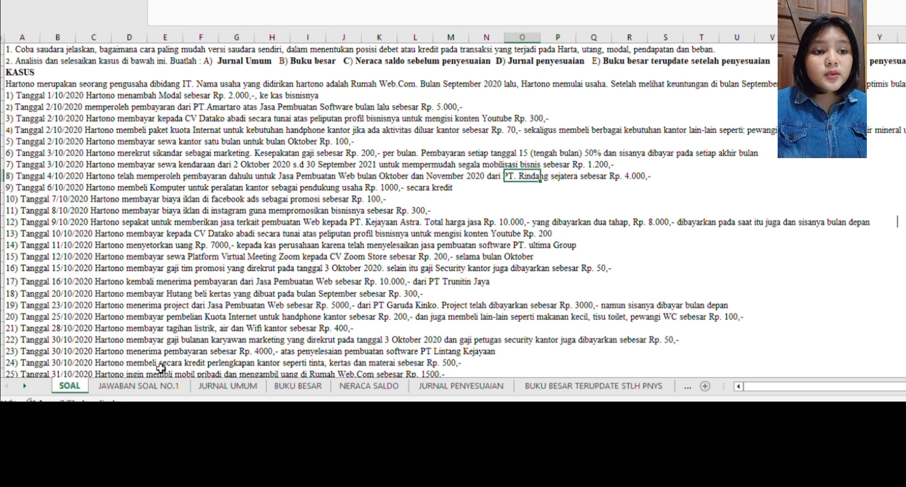
click(211, 392)
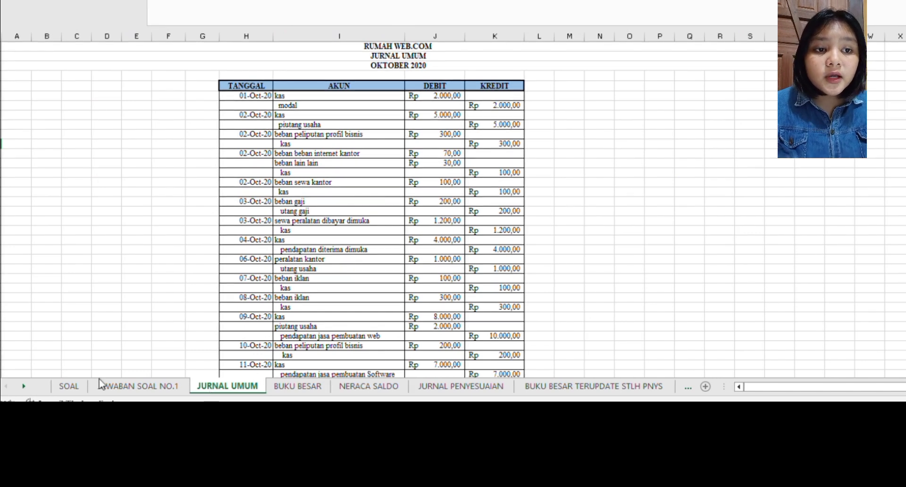
click(68, 386)
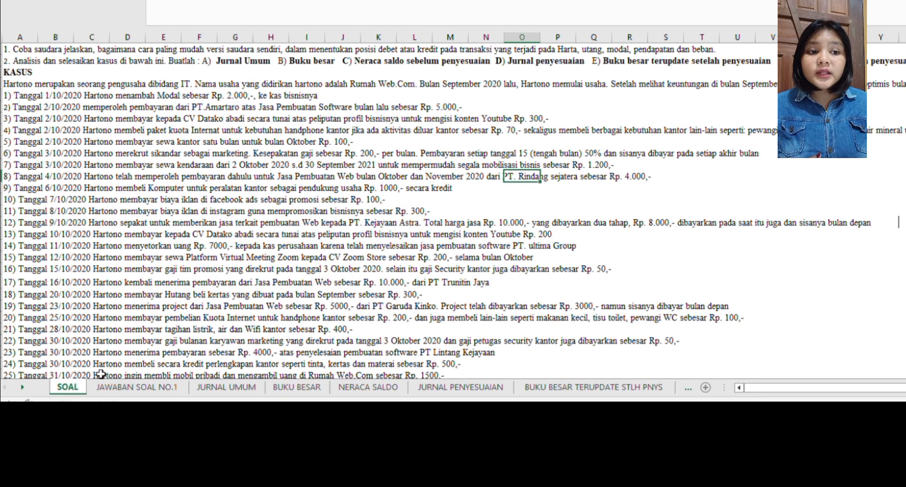
click(245, 388)
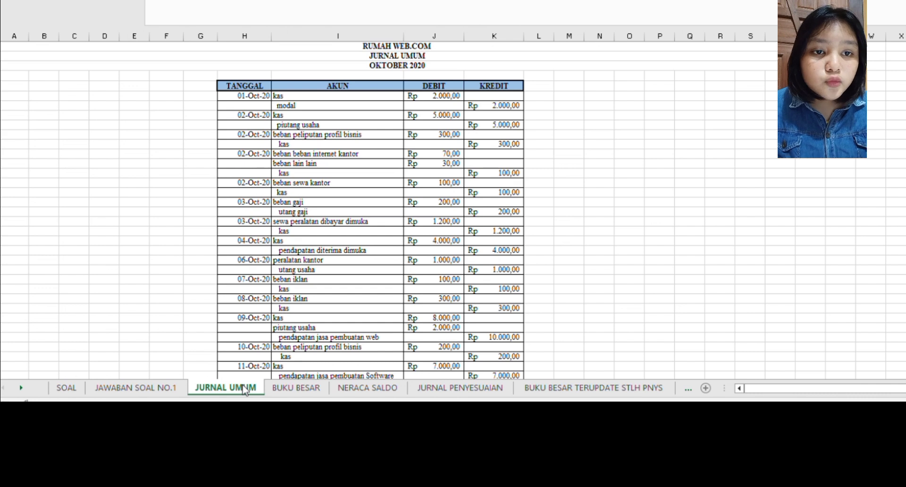
click(71, 388)
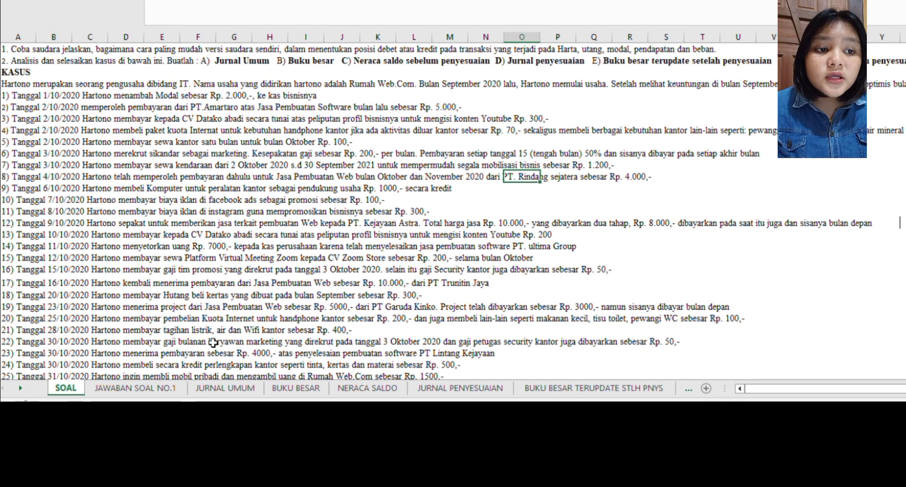
click(232, 389)
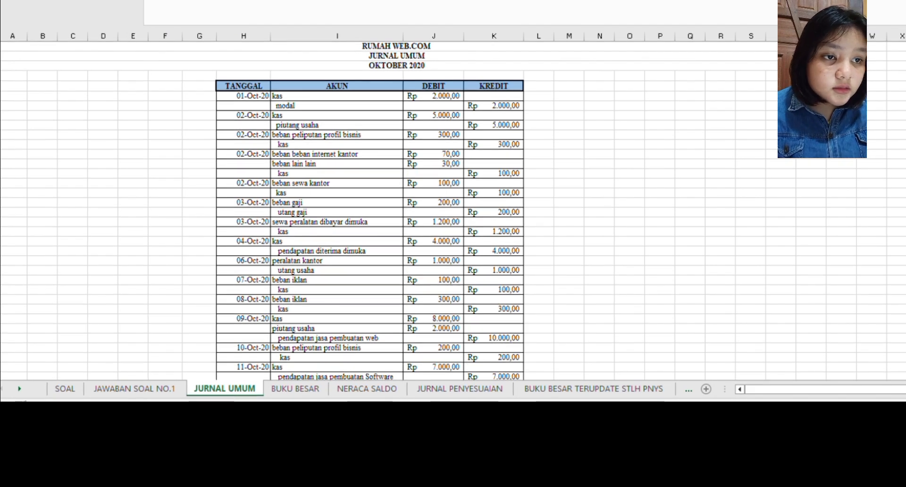
click(71, 388)
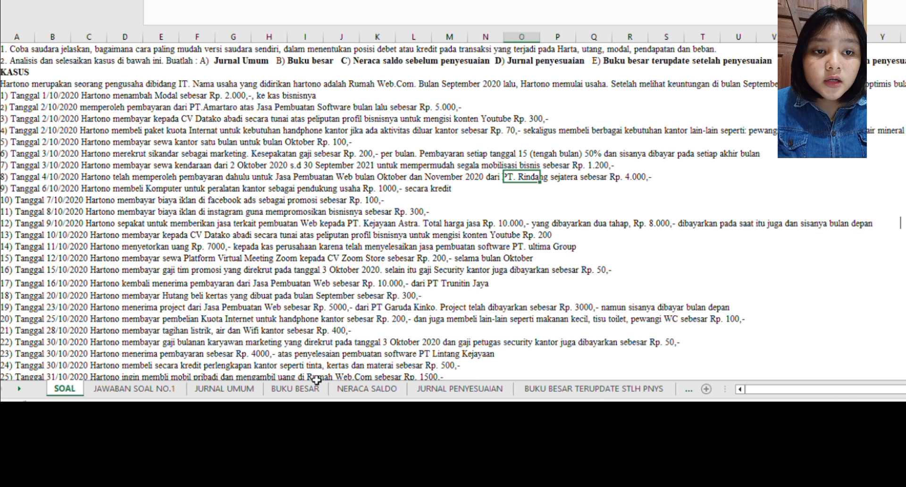
click(371, 283)
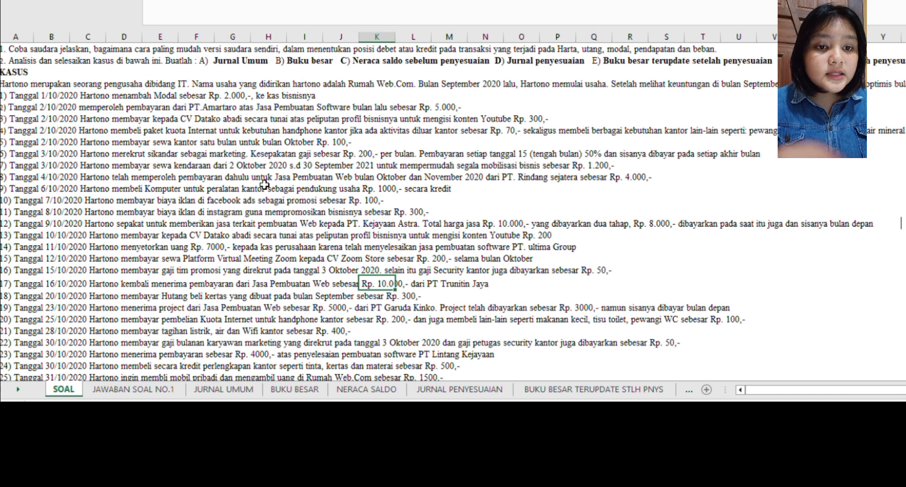
click(249, 391)
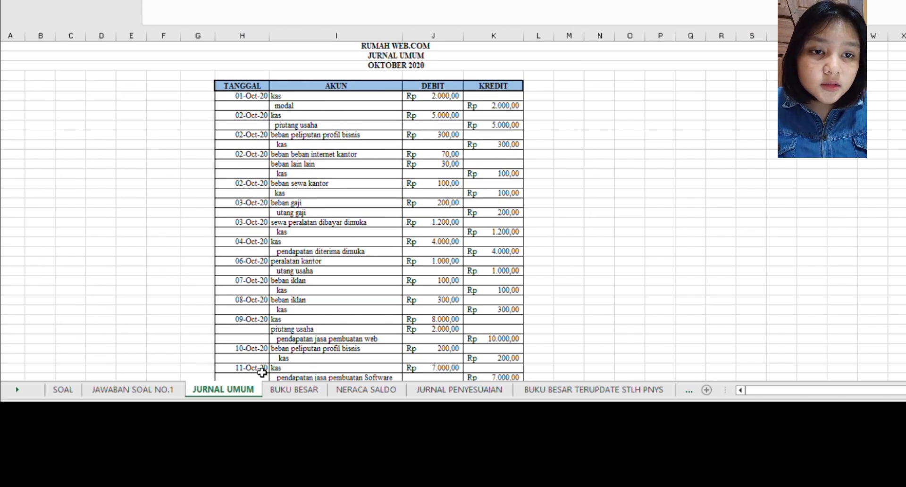
click(70, 377)
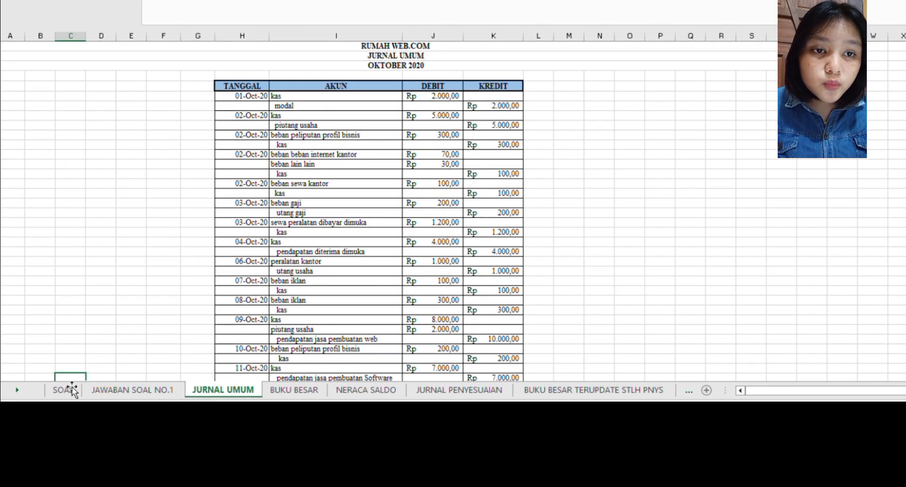
click(66, 391)
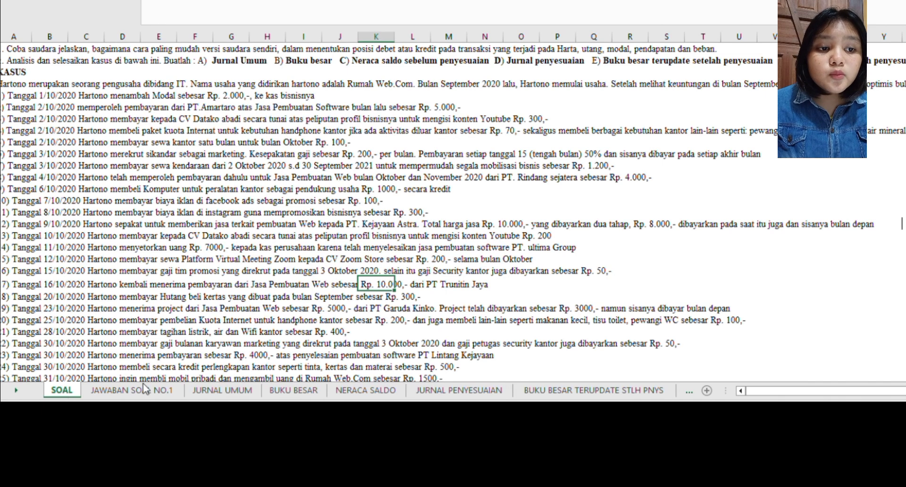
click(219, 390)
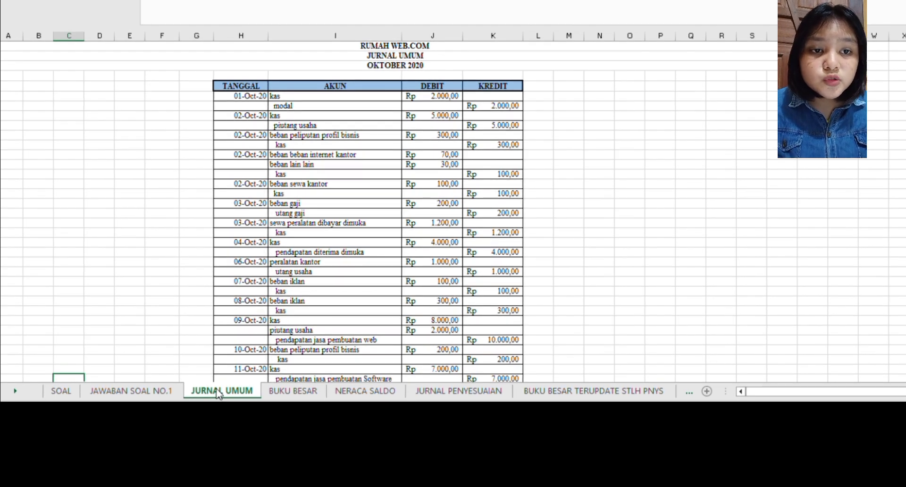
click(74, 387)
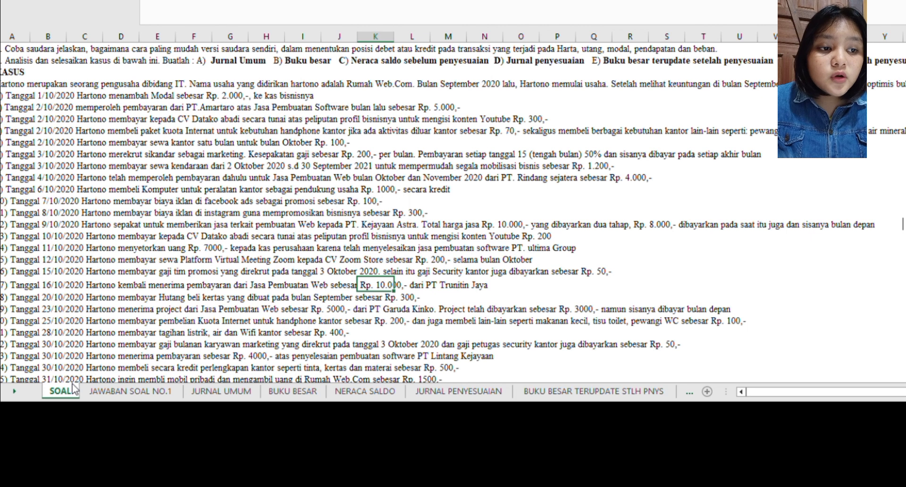
click(208, 393)
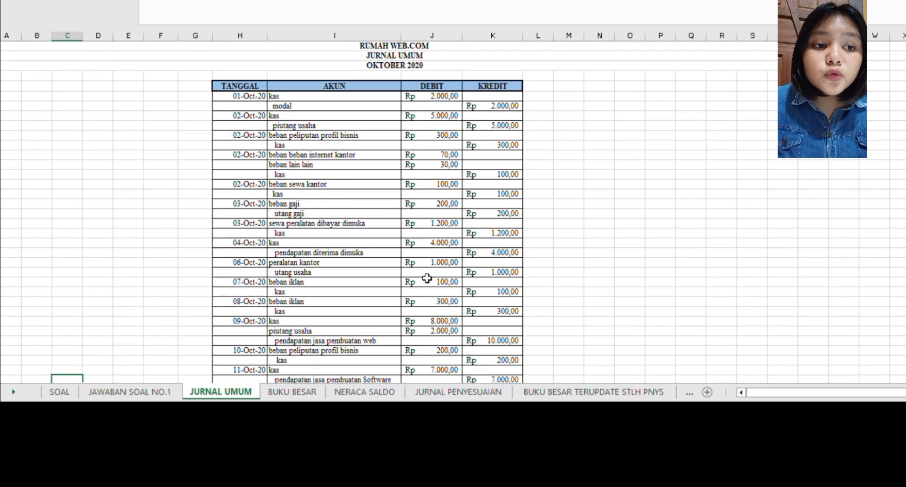
click(70, 393)
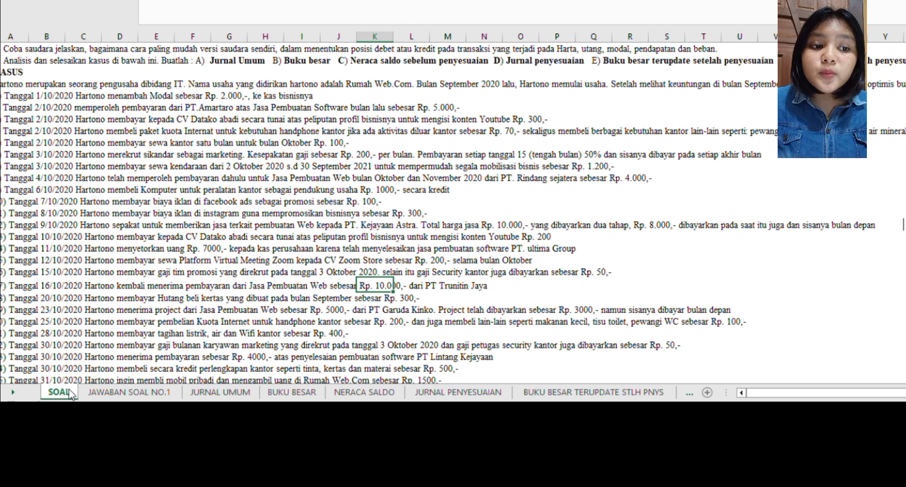
click(215, 395)
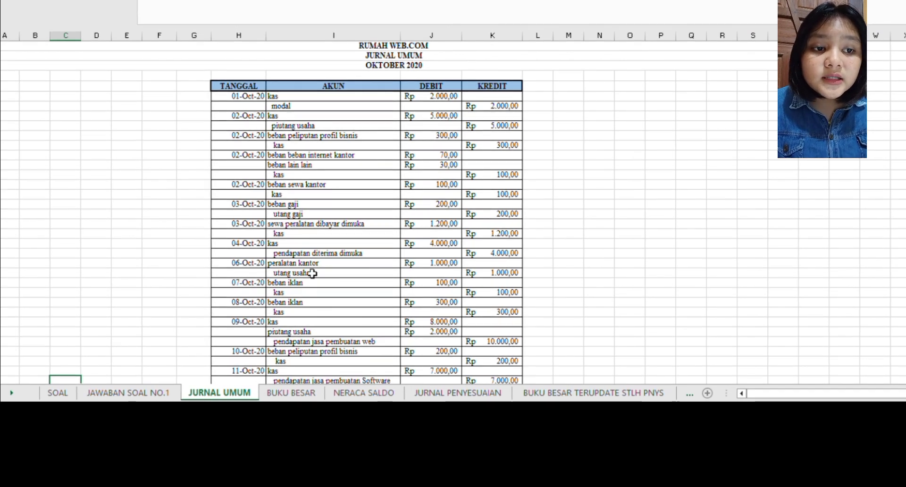
click(66, 394)
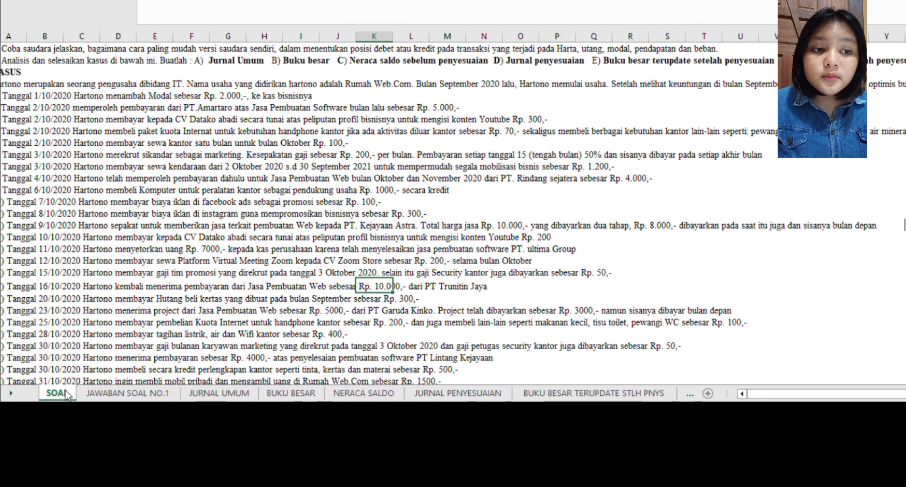
click(206, 392)
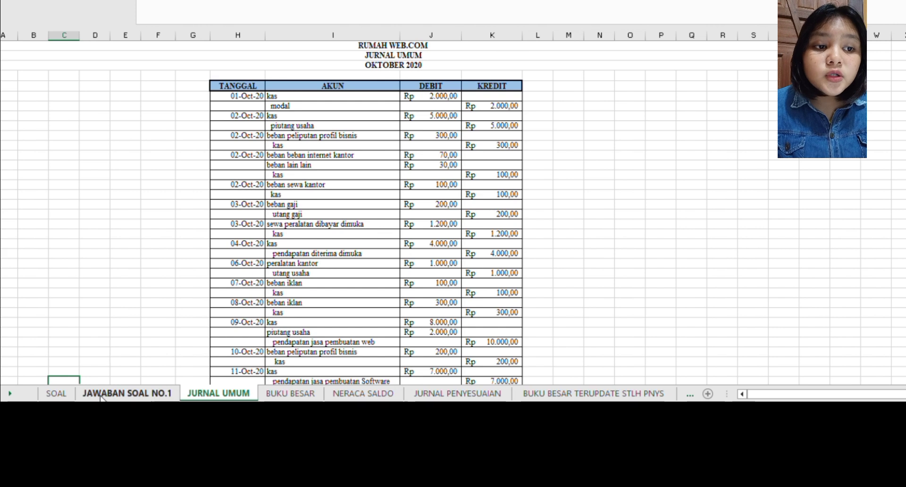
click(64, 395)
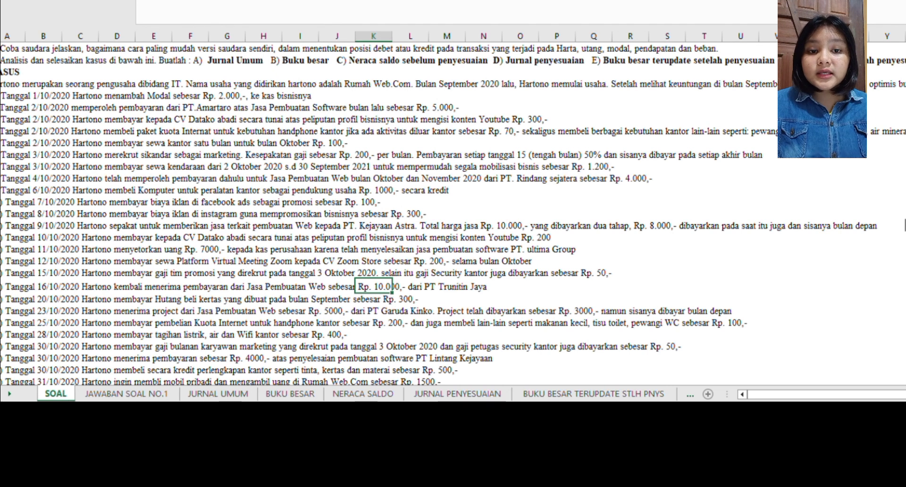
Check further SOAL transactions against the JURNAL UMUM entries down to 20 October 2020.
click(234, 395)
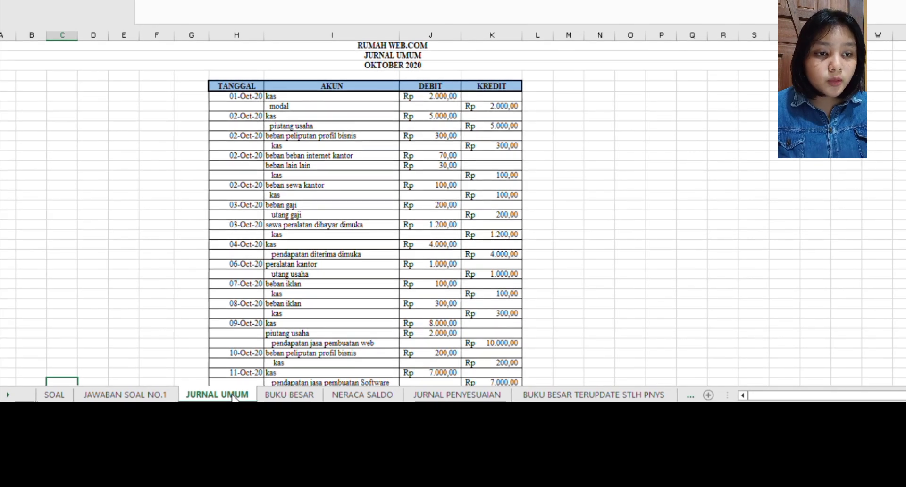
scroll(446, 288, down, 3)
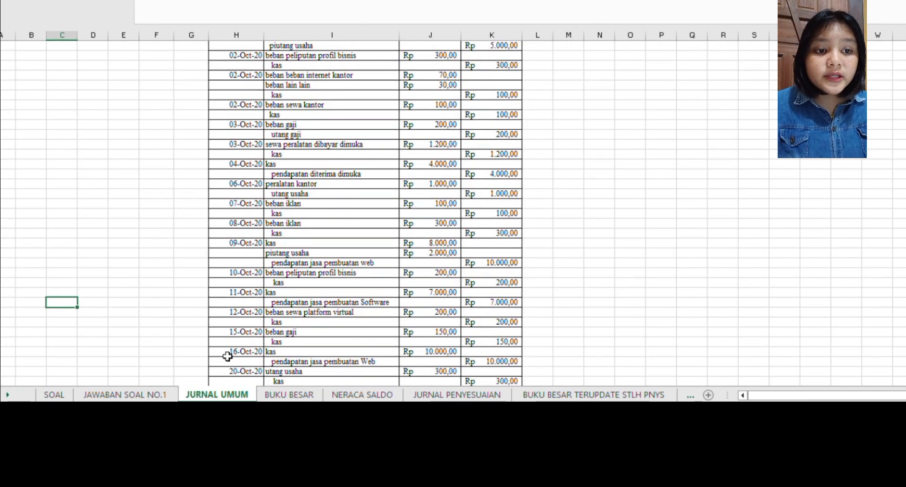
click(56, 395)
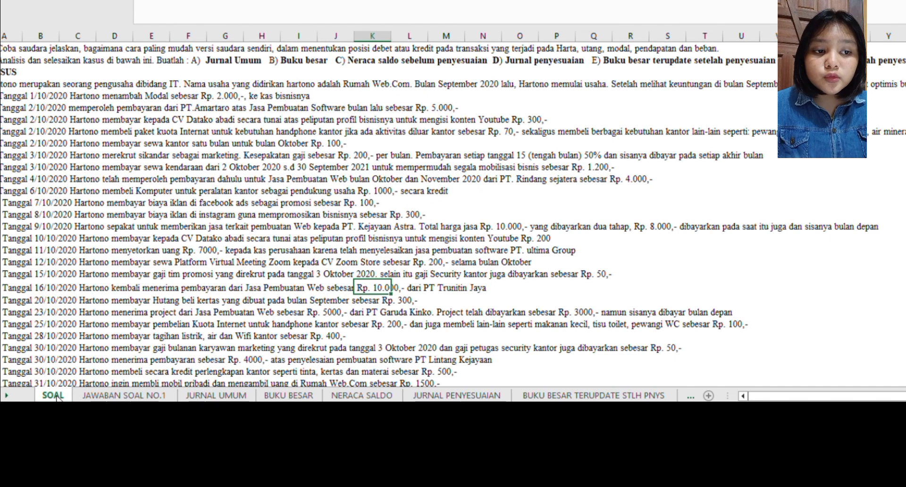
click(215, 396)
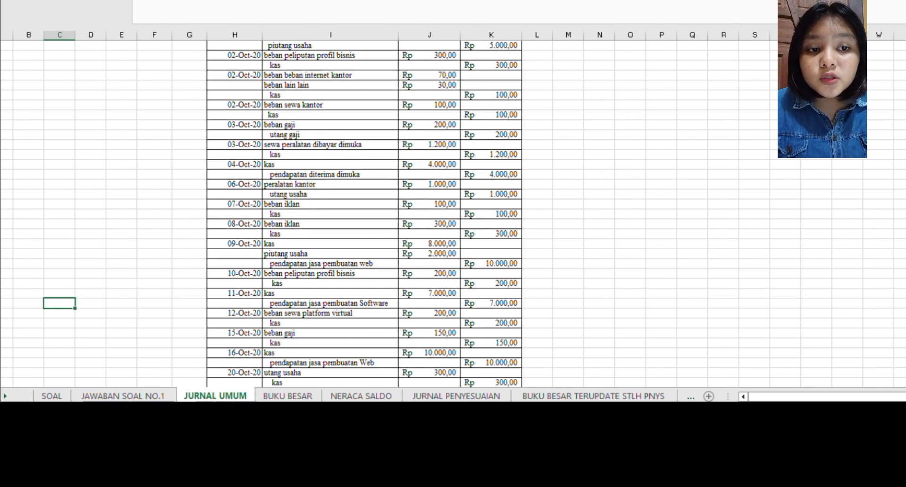
click(47, 394)
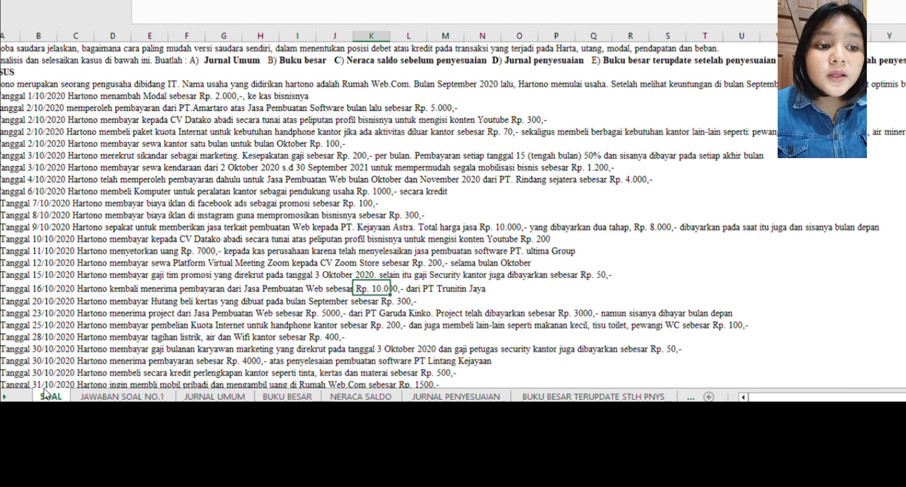
click(242, 396)
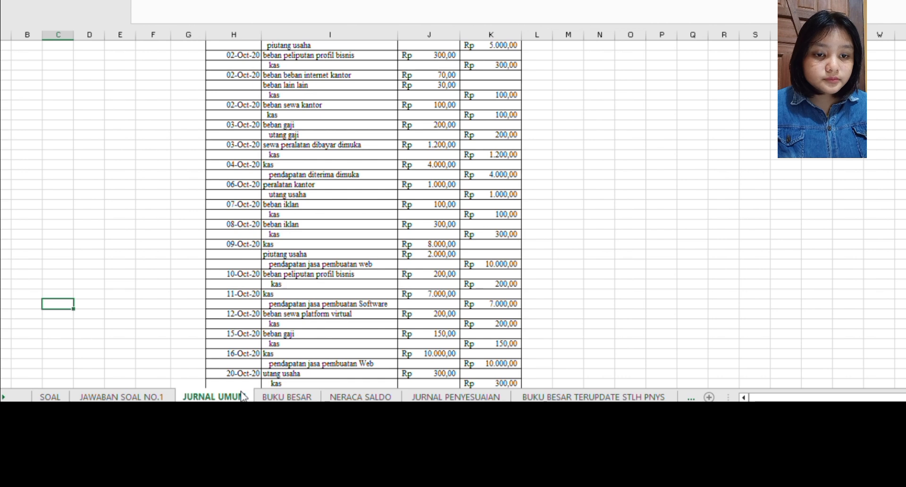
Compare the mid-October 2020 transactions in the SOAL sheet with their debit and credit entries in JURNAL UMUM.
scroll(401, 289, down, 3)
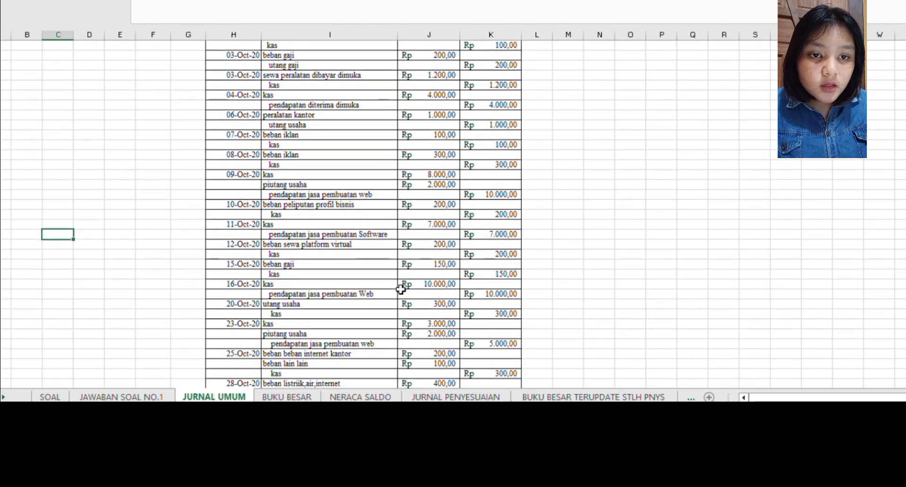
scroll(401, 289, down, 2)
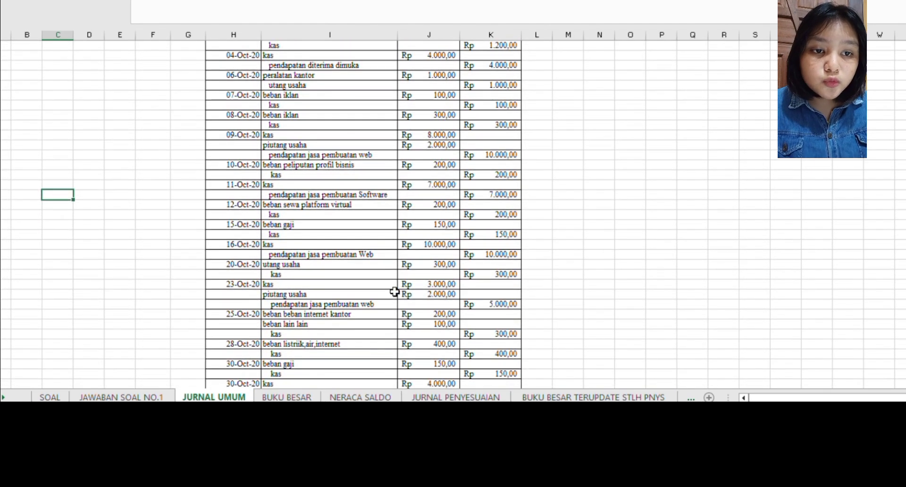
click(60, 397)
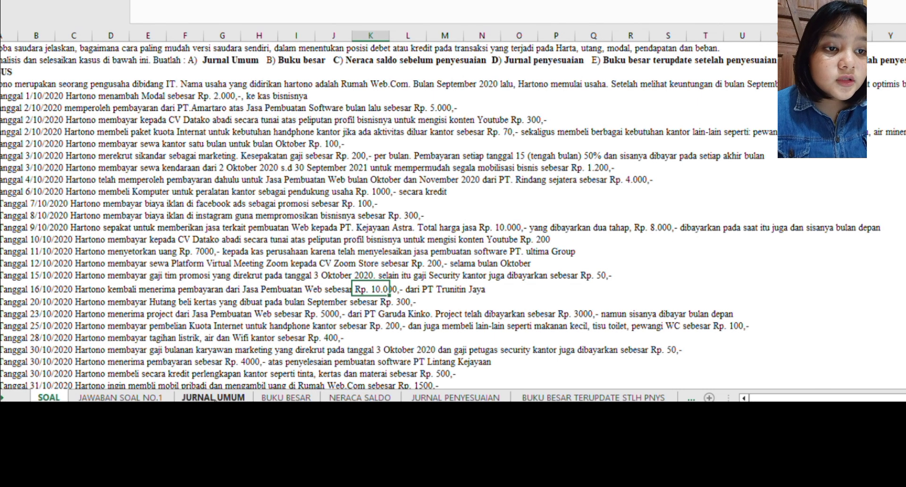
click(213, 398)
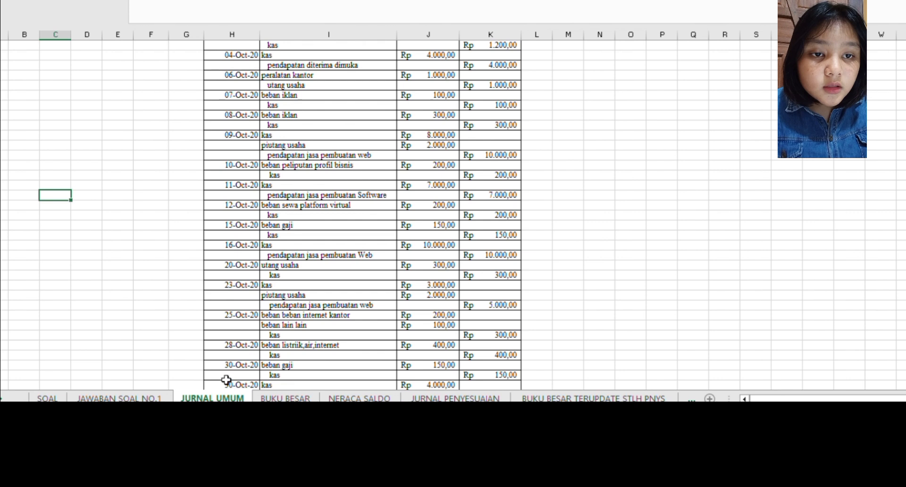
scroll(226, 380, down, 2)
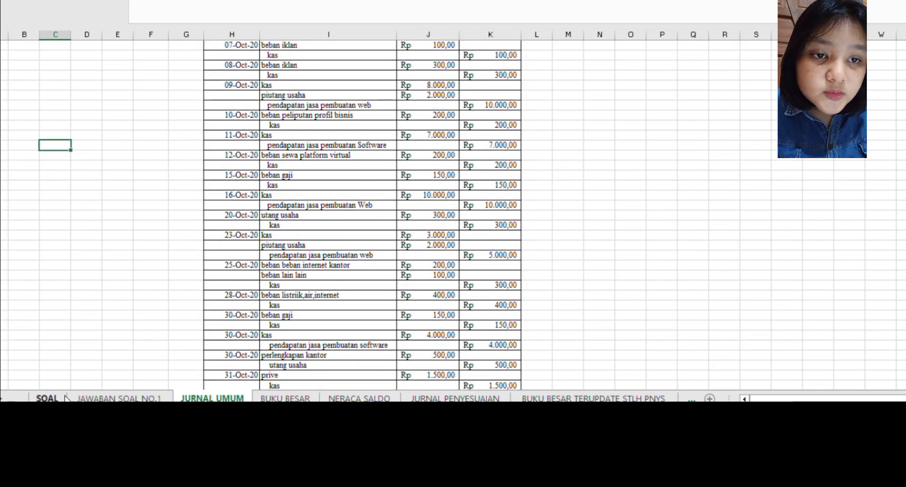
Read the remaining SOAL transactions through 31 October 2020 and match them with the second half of the JURNAL UMUM entries.
click(57, 398)
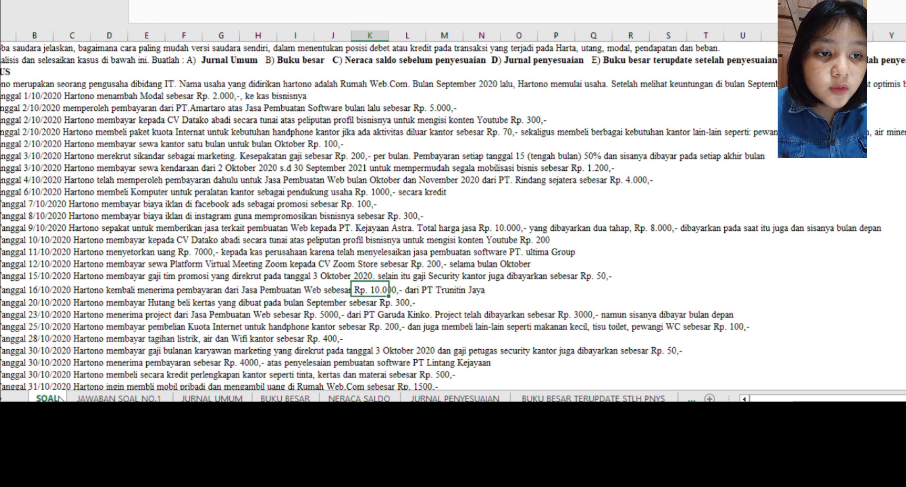
scroll(118, 252, down, 1)
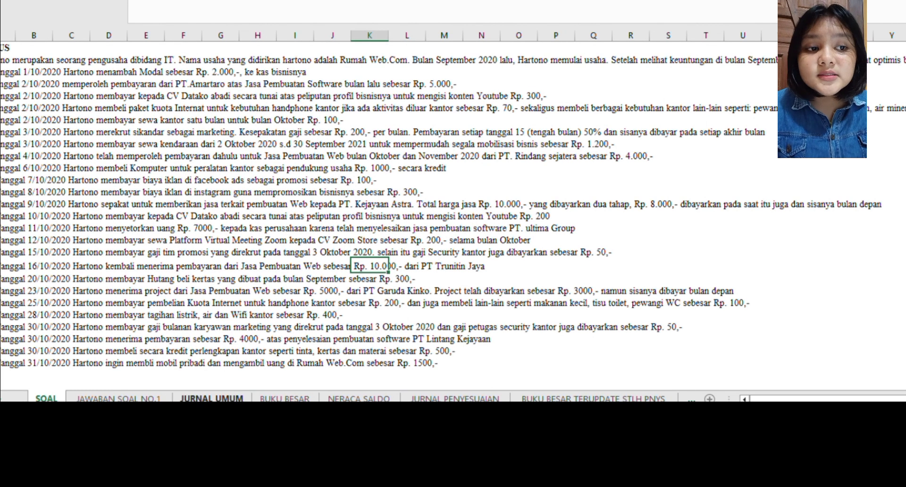
click(212, 398)
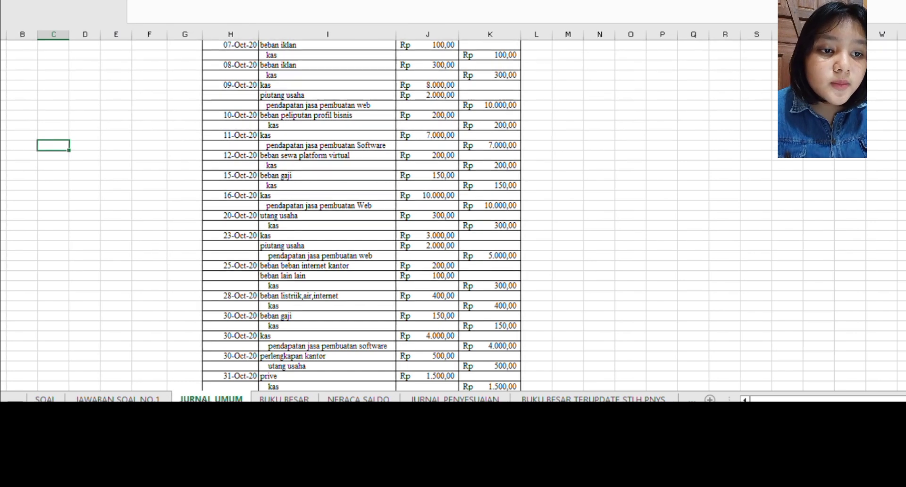
click(45, 398)
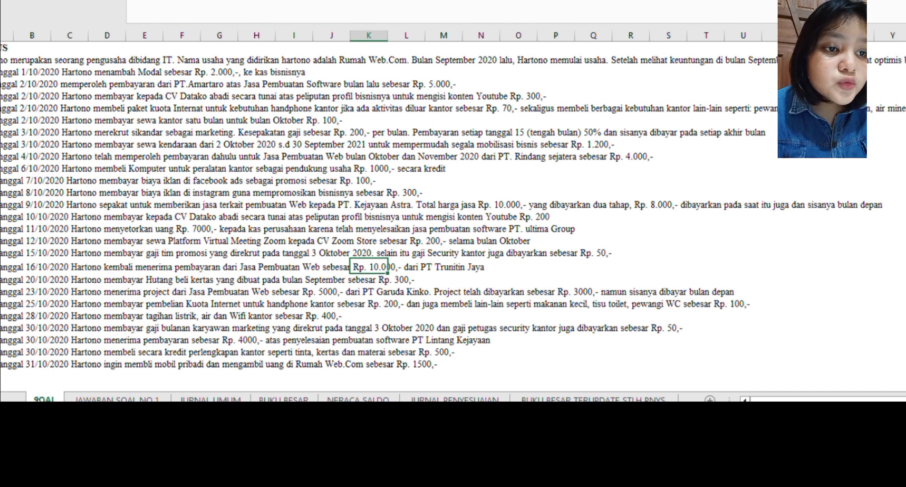
click(211, 399)
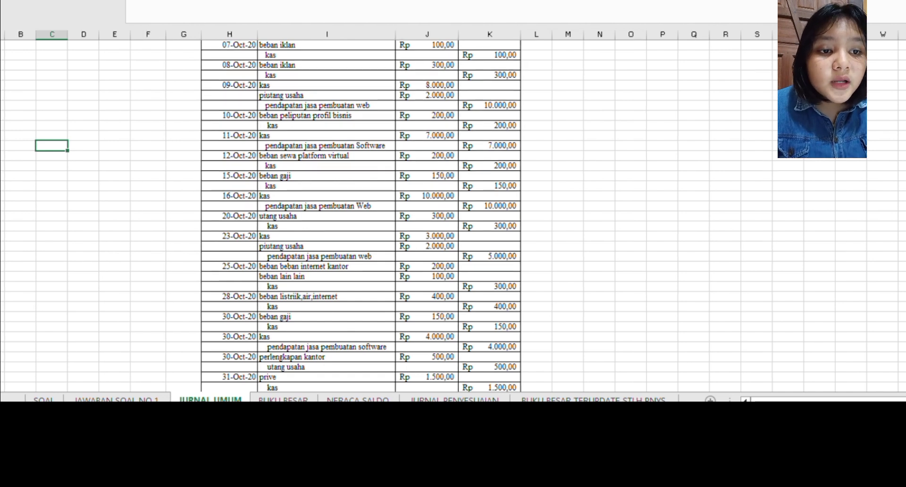
click(42, 398)
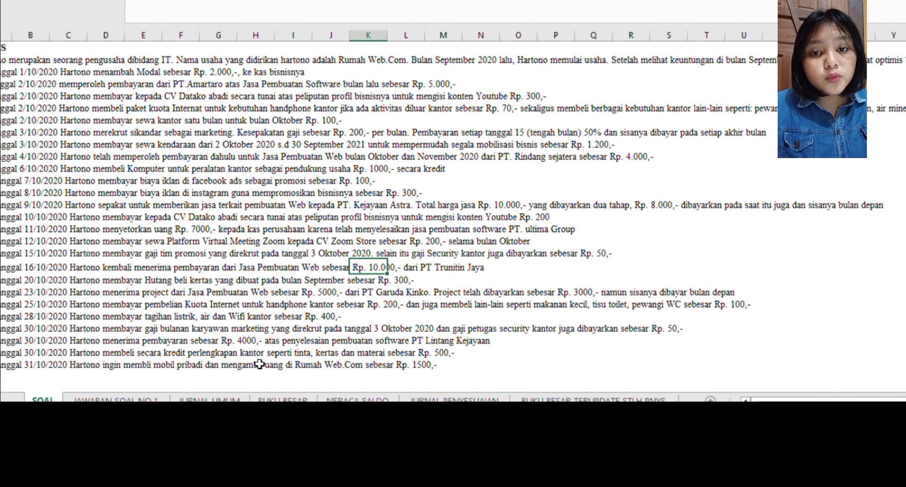
click(209, 400)
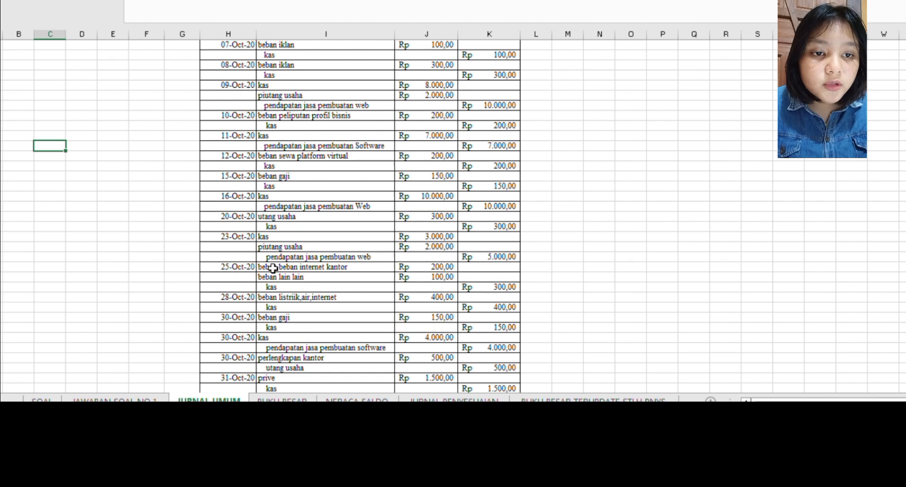
click(47, 399)
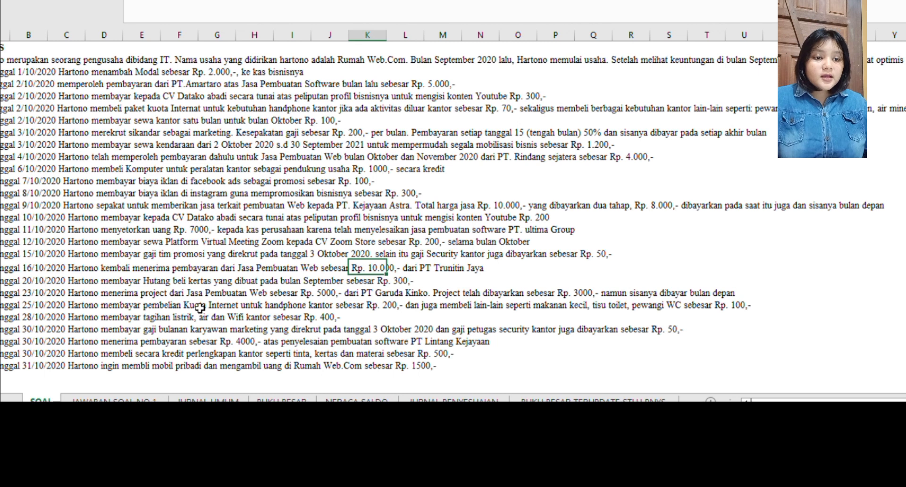
click(208, 399)
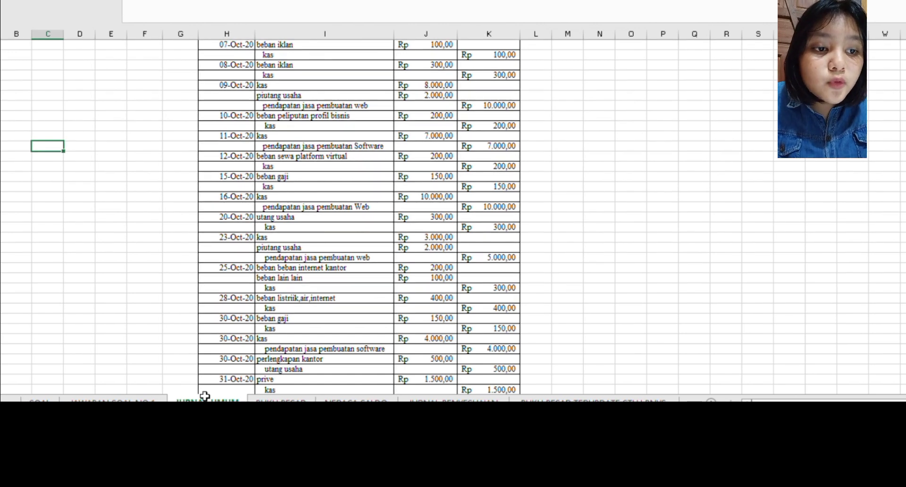
Check the late October 2020 project income, internet, utility and salary transactions in SOAL against their JURNAL UMUM entries.
click(39, 399)
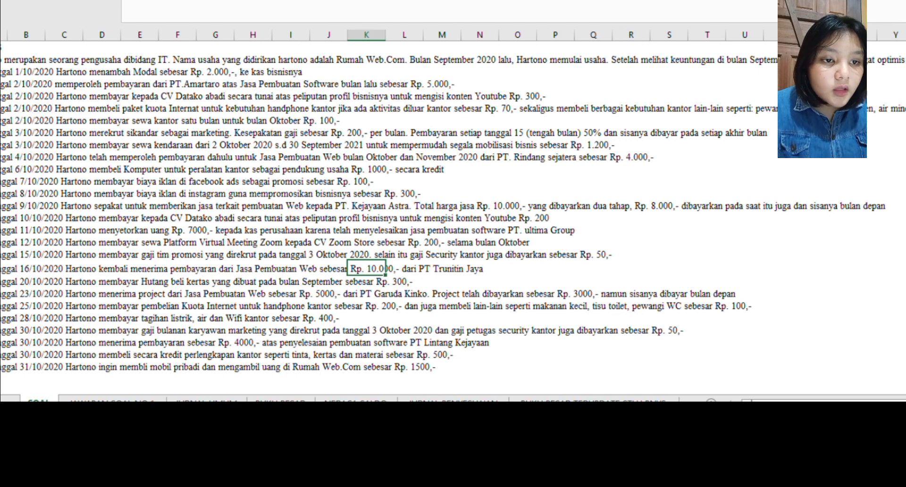
click(206, 399)
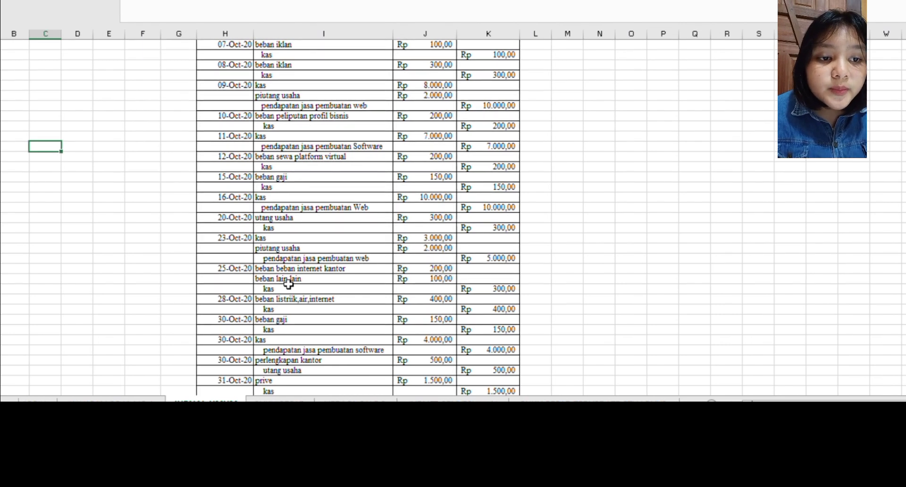
click(41, 399)
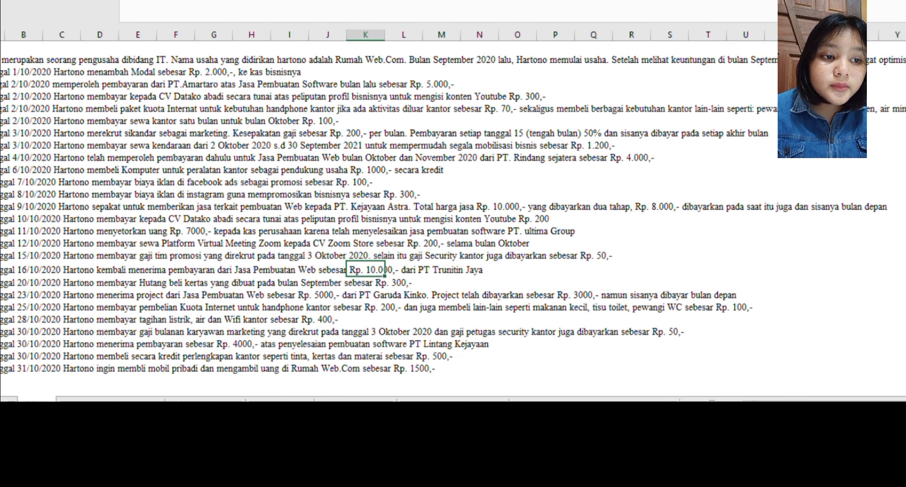
click(205, 400)
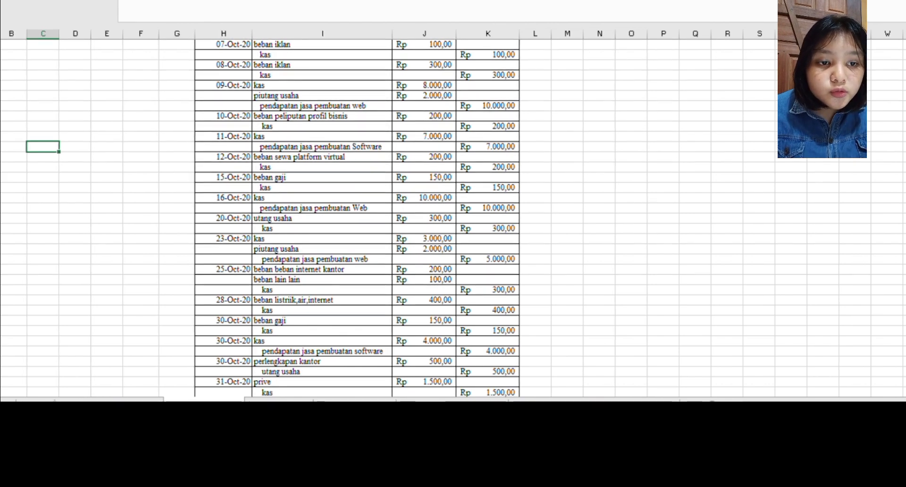
click(36, 401)
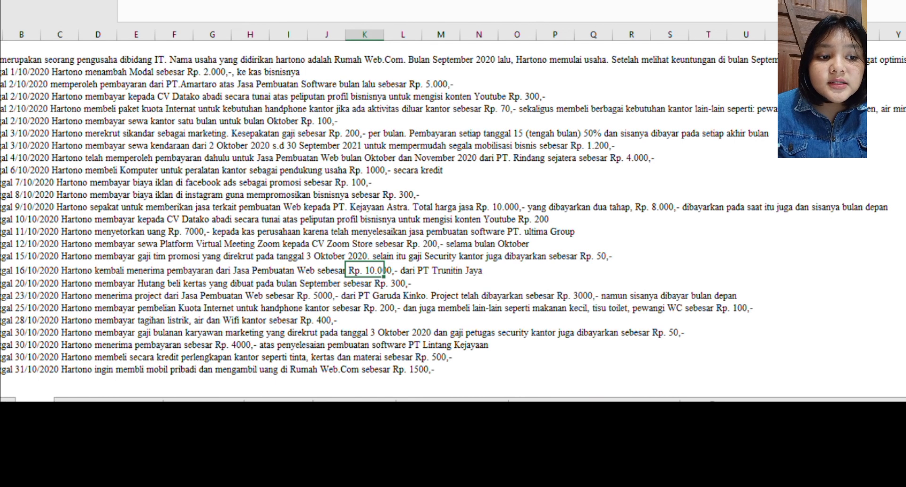
click(204, 400)
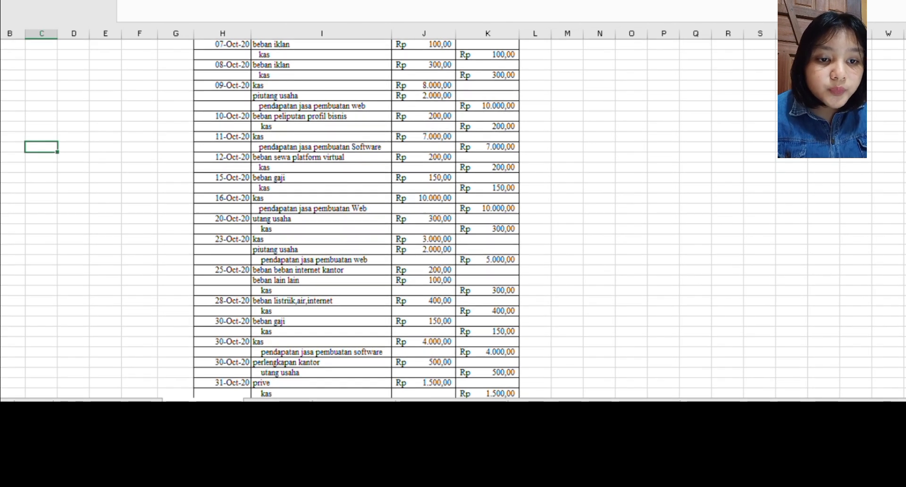
key(ctrl+Page_Up)
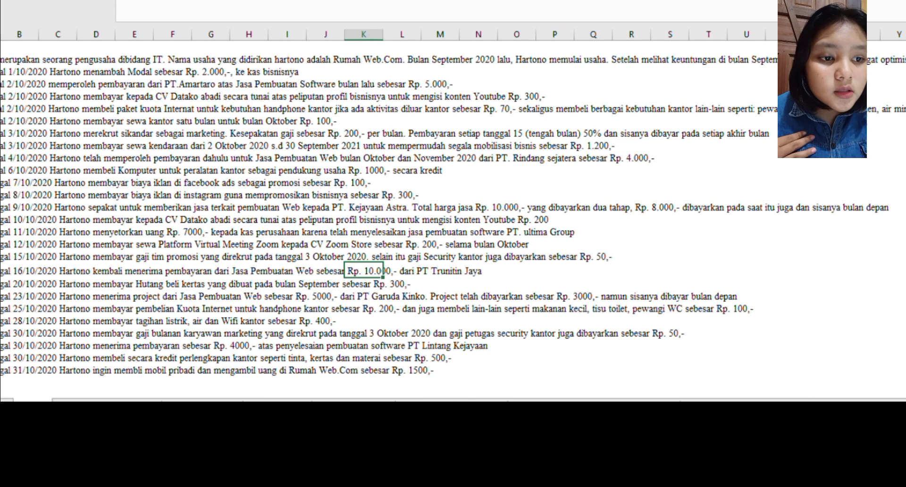
click(196, 405)
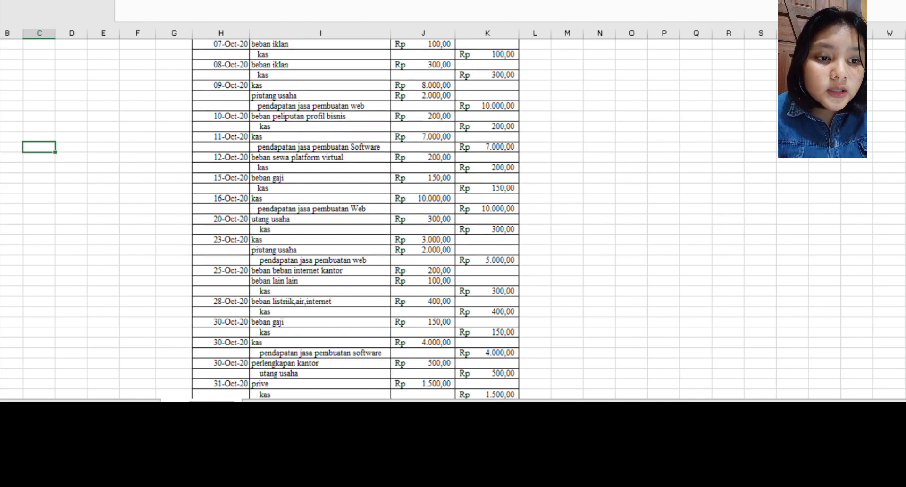
click(30, 401)
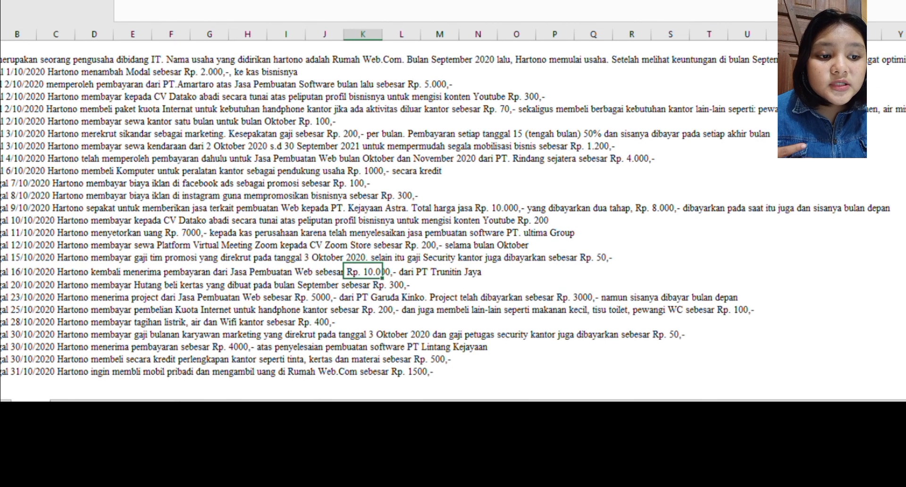
click(184, 403)
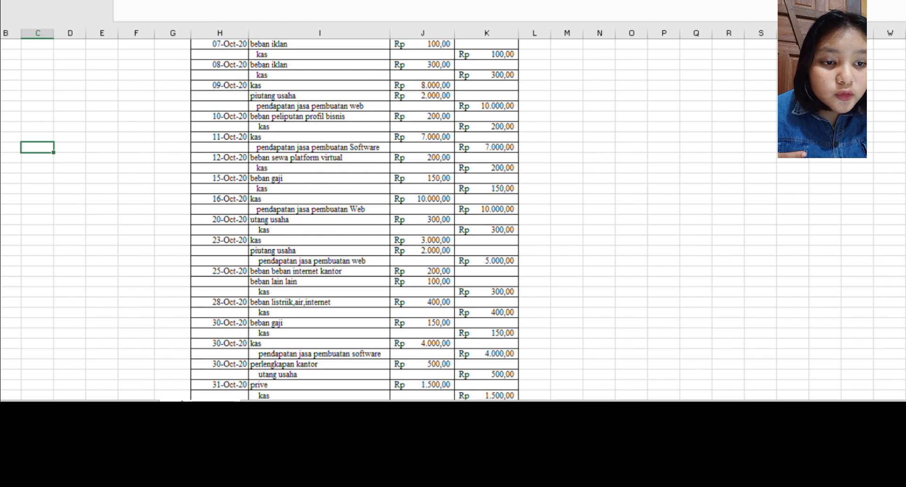
Compare the closing SOAL transactions of 30 and 31 October 2020 with the last JURNAL UMUM entries above the TOTAL row.
scroll(226, 350, down, 2)
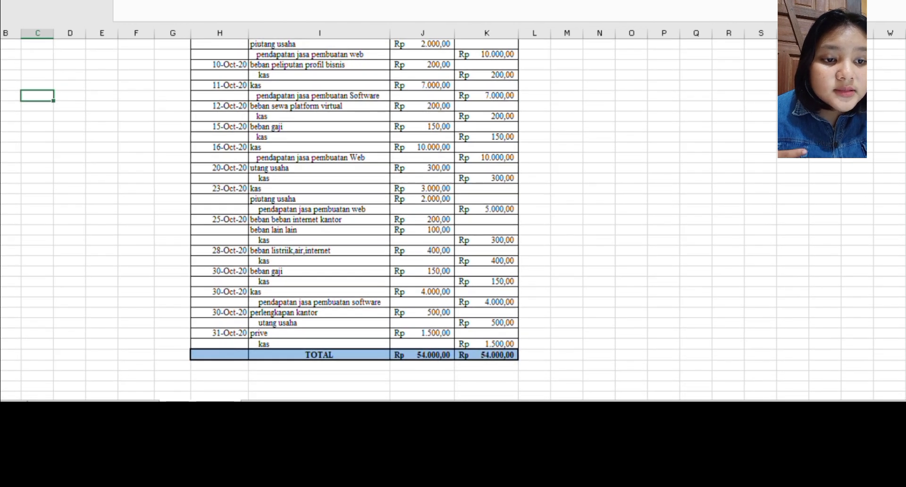
click(29, 402)
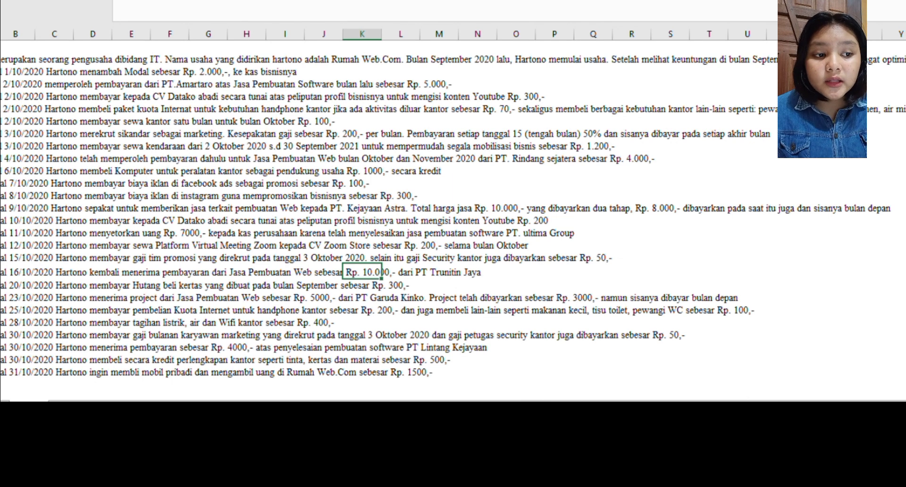
click(199, 407)
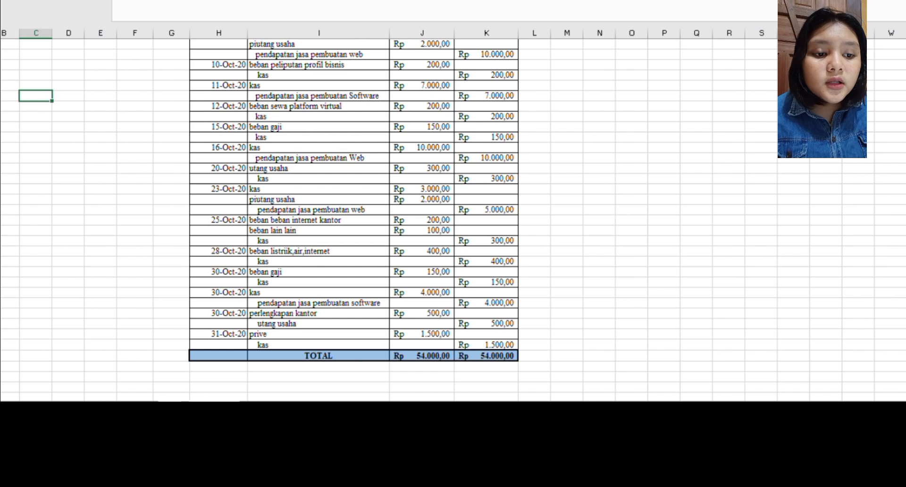
click(28, 407)
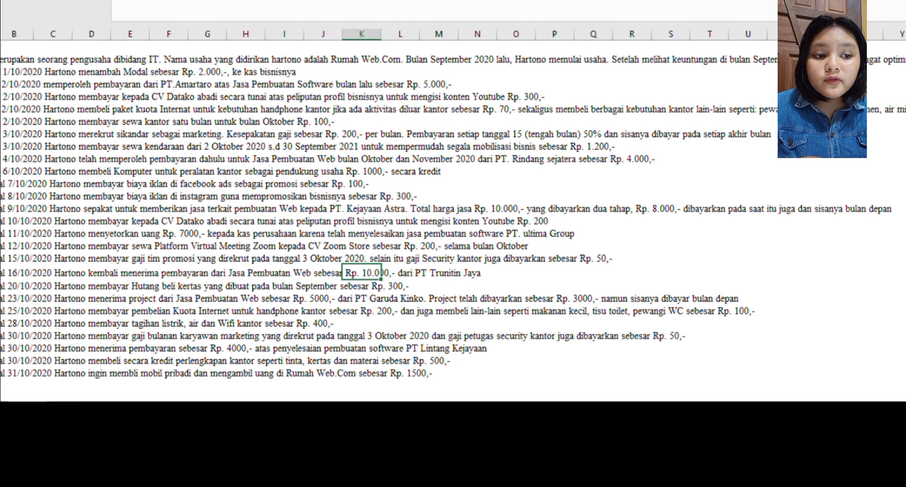
click(198, 407)
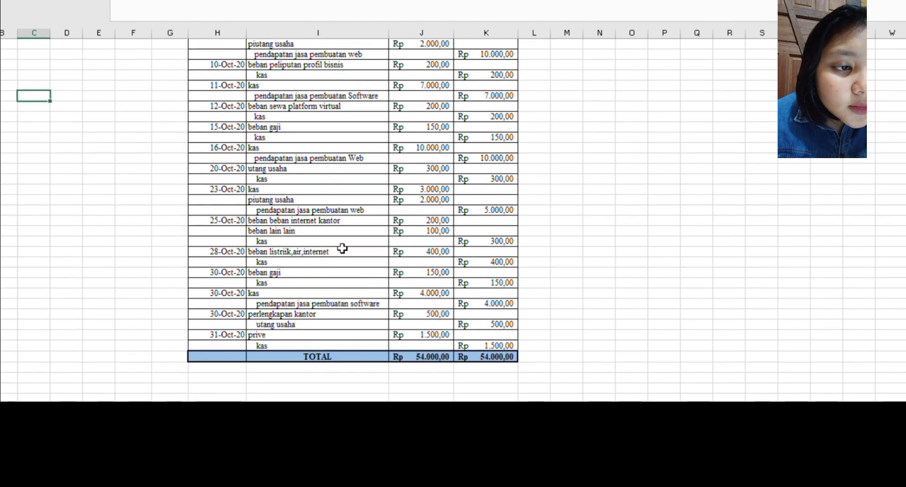
Review the end of JURNAL UMUM, including the debit and credit amounts in the TOTAL row.
scroll(431, 94, up, 4)
scroll(431, 96, down, 6)
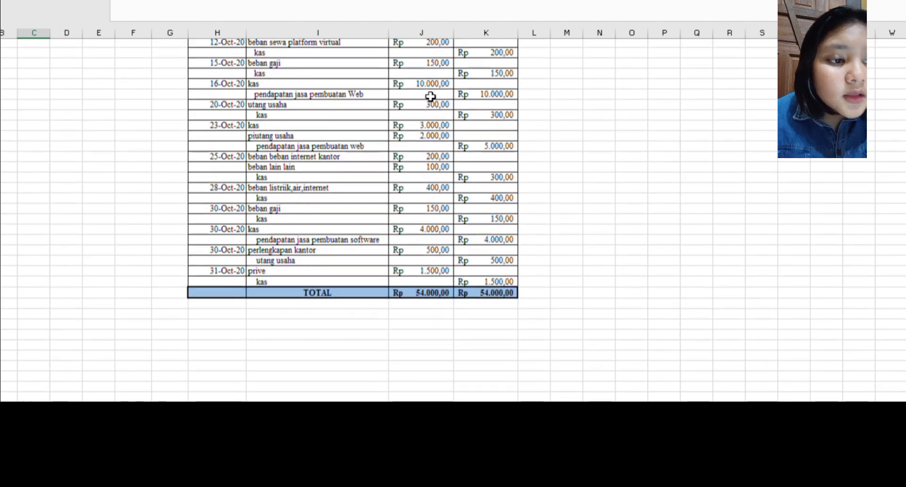
scroll(431, 96, up, 1)
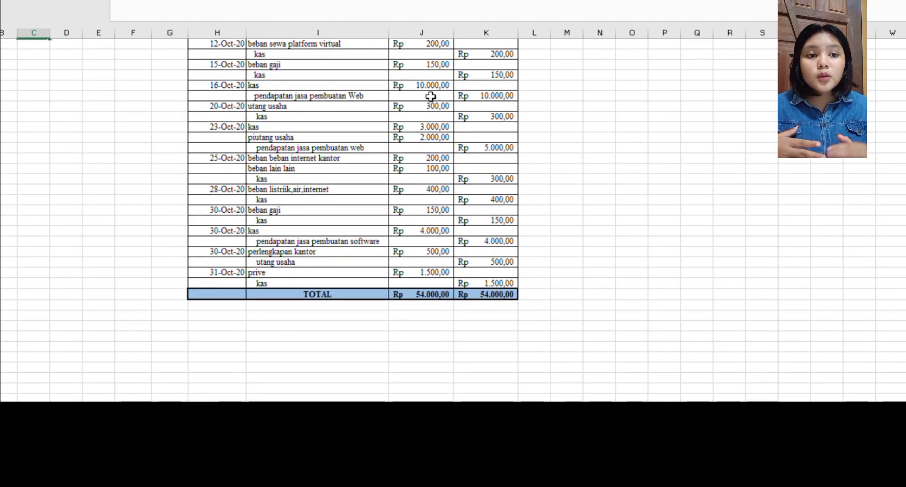
scroll(431, 96, up, 1)
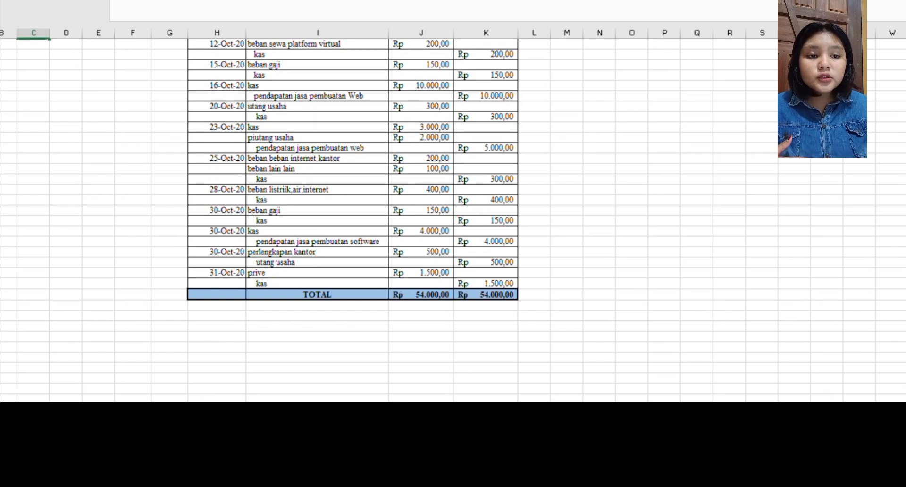
Open the BUKU BESAR sheet and view its first ledgers, KAS and PIUTANG USAHA.
key(ctrl+Page_Down)
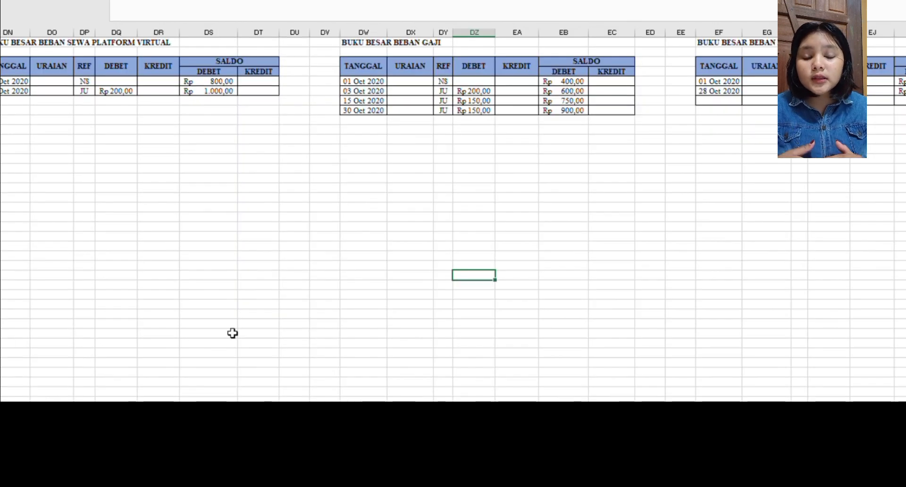
scroll(321, 152, left, 20)
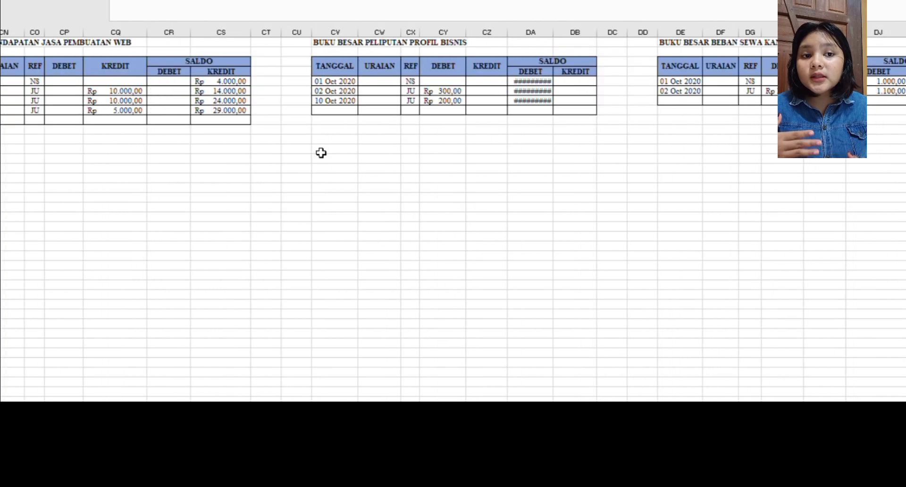
scroll(321, 153, right, 2)
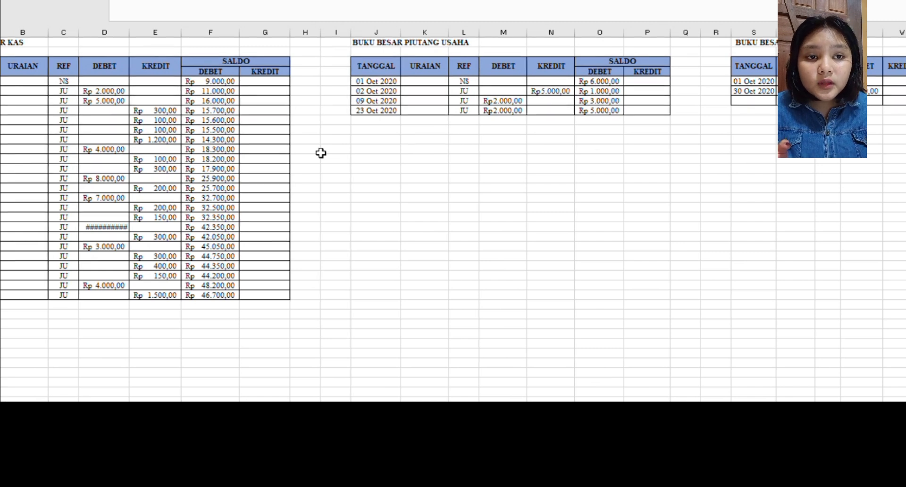
Review the balances in the KAS and PIUTANG USAHA ledgers of BUKU BESAR.
scroll(415, 143, right, 2)
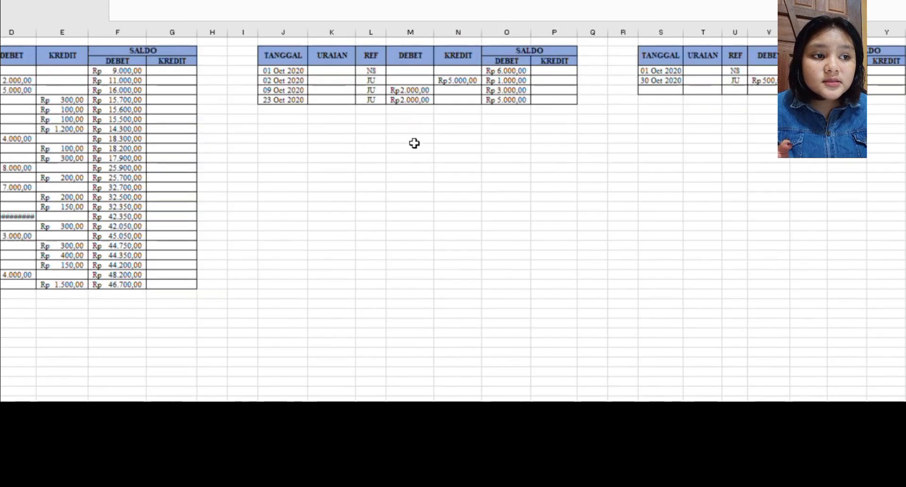
scroll(415, 143, left, 3)
scroll(415, 143, right, 1)
scroll(414, 143, right, 1)
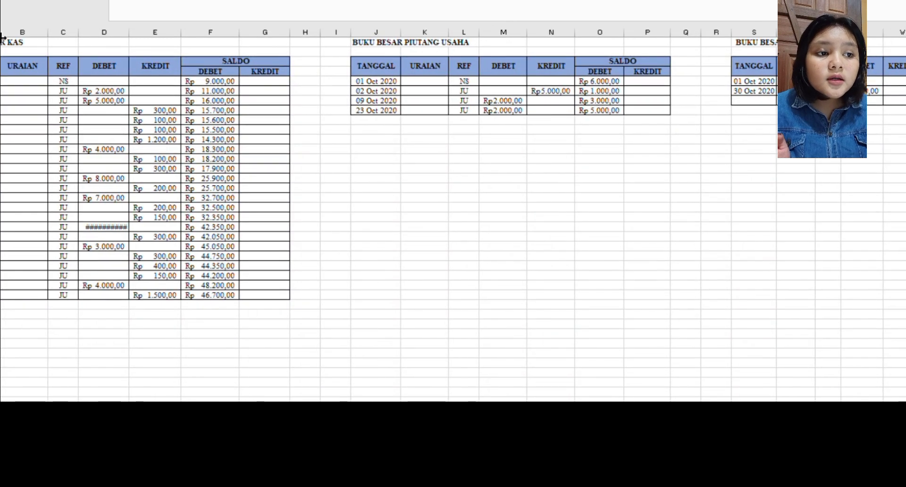
scroll(14, 40, left, 2)
scroll(241, 134, right, 3)
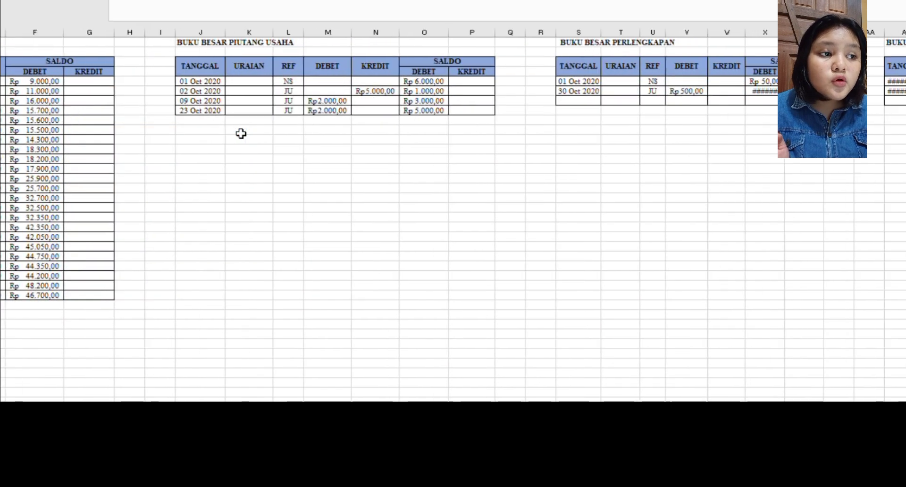
scroll(241, 134, right, 1)
scroll(241, 134, left, 1)
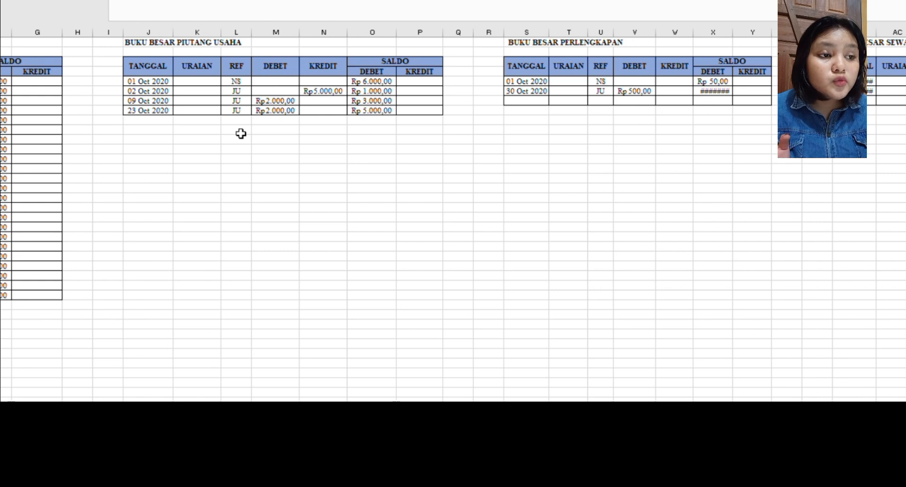
Examine the PERLENGKAPAN, SEWA PERALATAN DIBAYAR DIMUKA, PERALATAN KANTOR and UTANG USAHA ledgers in BUKU BESAR.
scroll(241, 133, right, 5)
scroll(241, 134, right, 3)
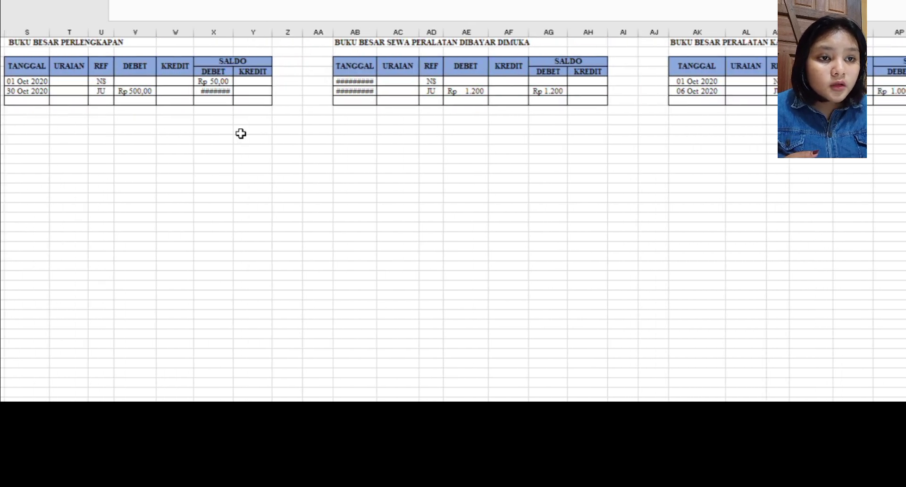
scroll(240, 134, right, 10)
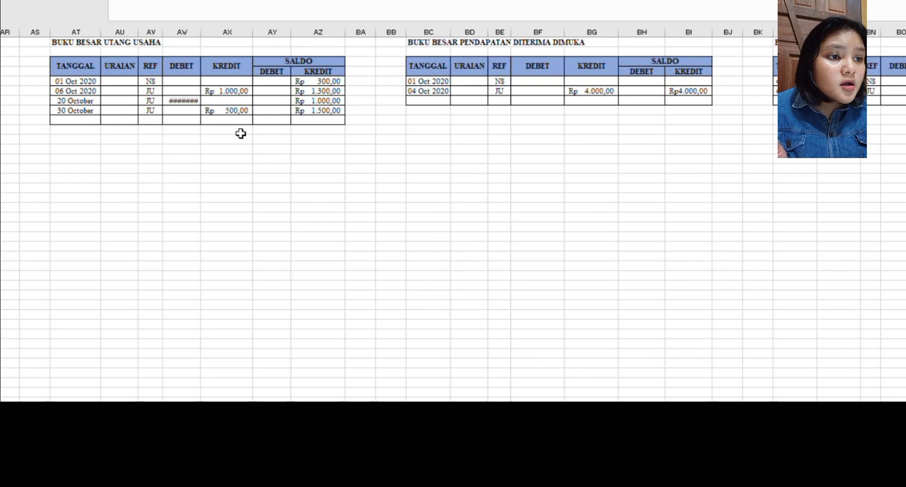
scroll(241, 134, left, 15)
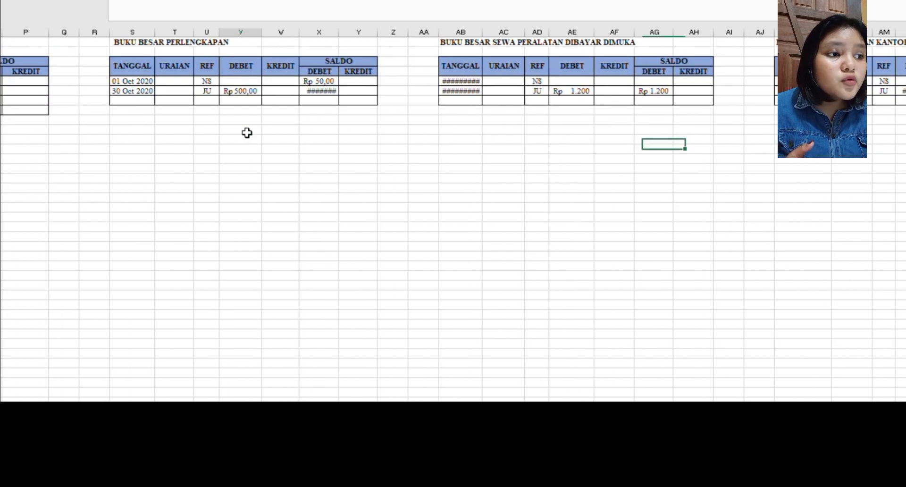
scroll(247, 133, left, 1)
scroll(246, 134, right, 10)
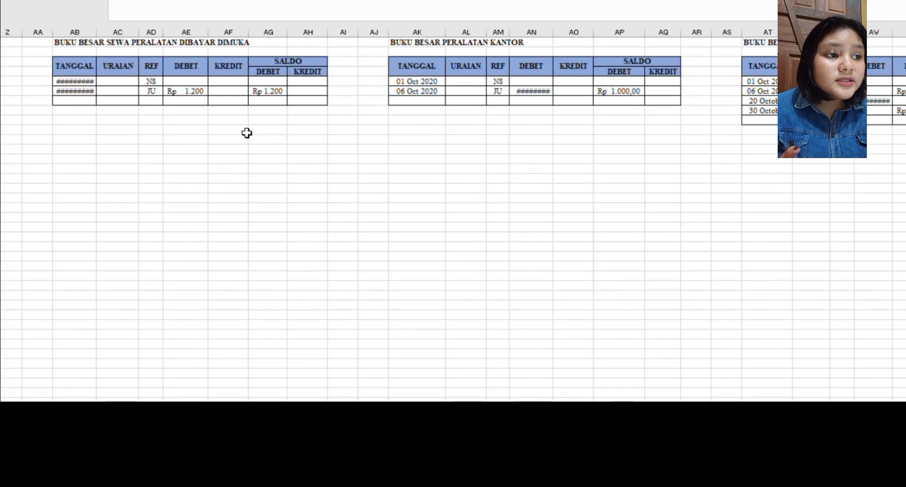
scroll(247, 134, left, 1)
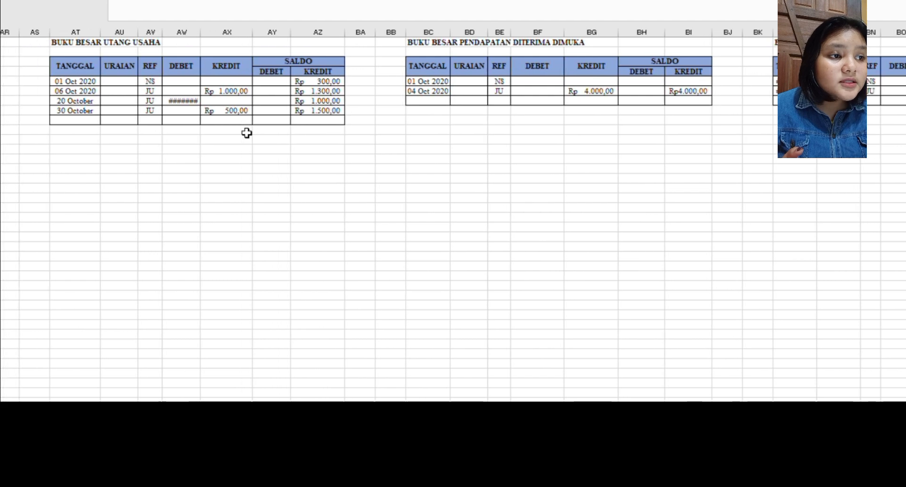
Examine the PENDAPATAN DITERIMA DIMUKA, MODAL and PRIVE ledgers and the software and web service income ledgers.
scroll(247, 133, right, 6)
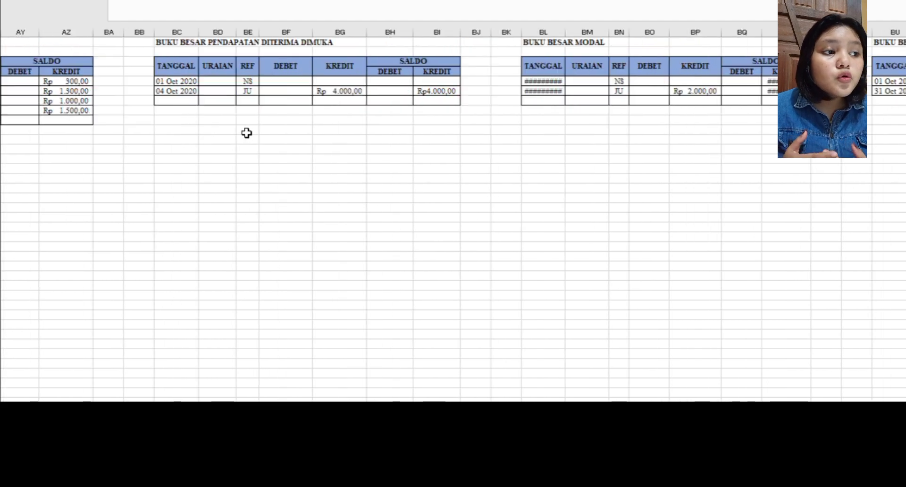
scroll(247, 133, right, 8)
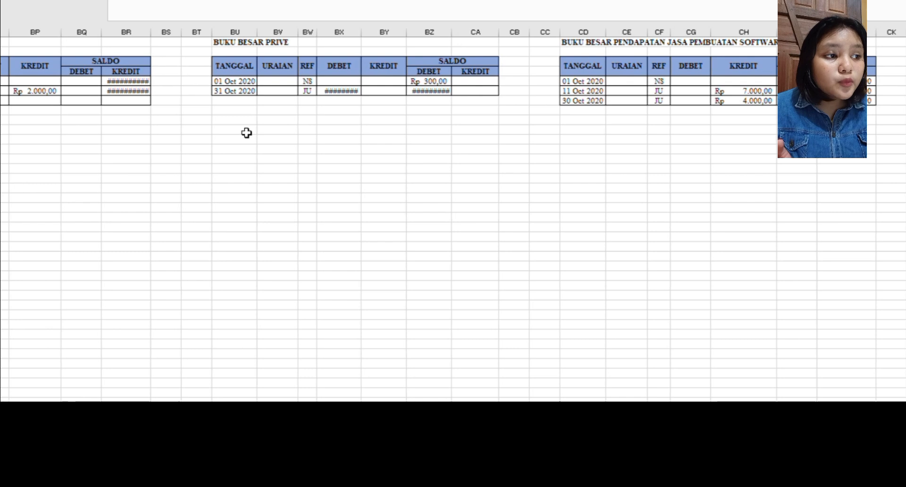
scroll(247, 133, right, 3)
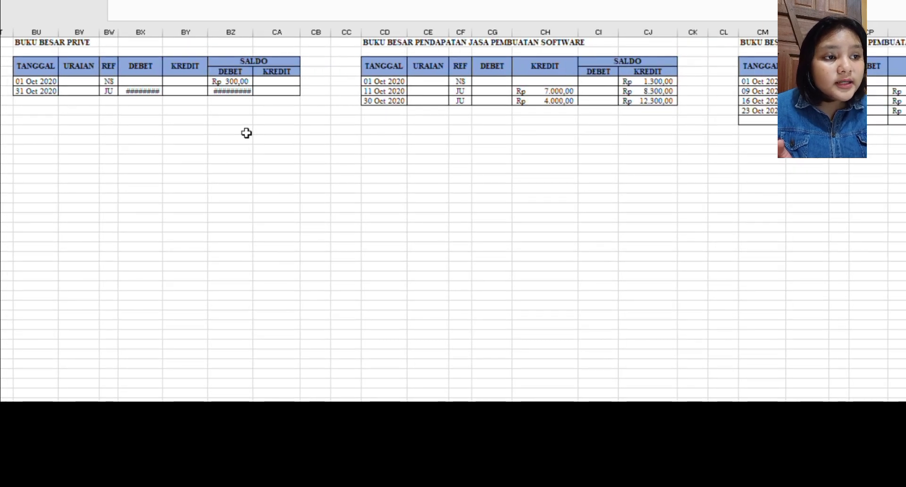
scroll(247, 133, right, 5)
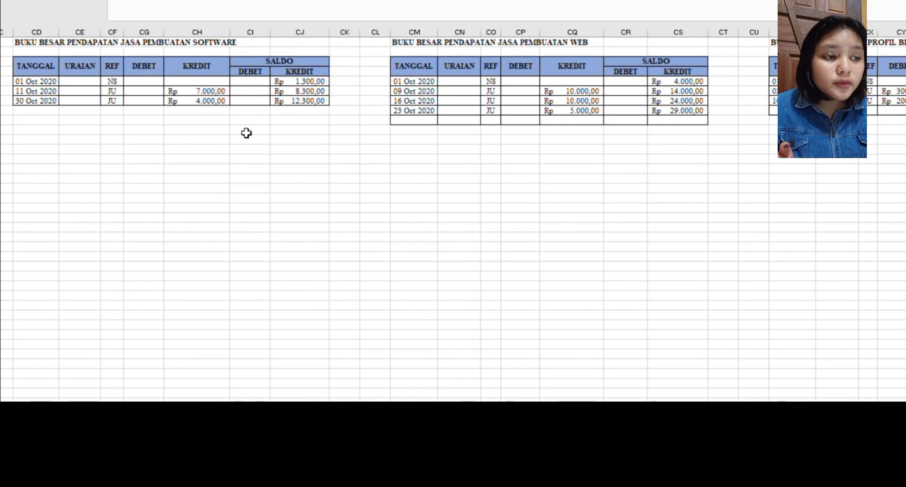
scroll(247, 133, right, 6)
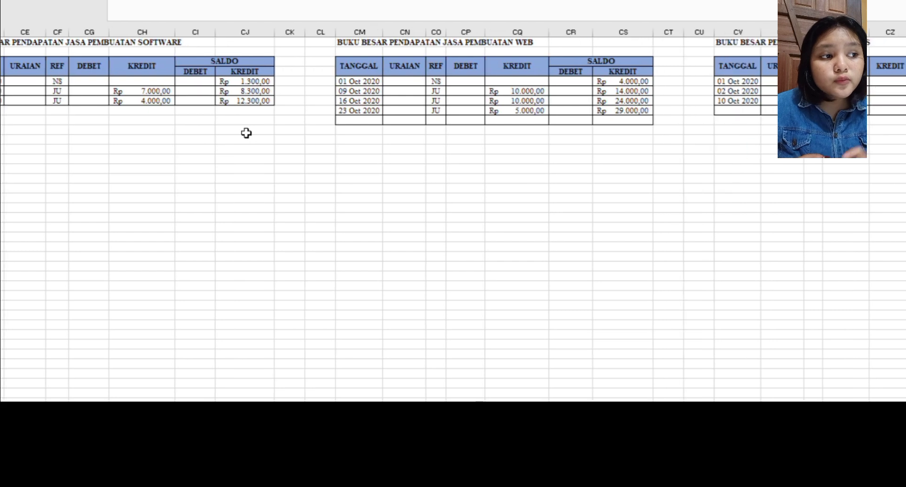
Review the expense ledgers in BUKU BESAR from PELIPUTAN PROFIL BISNIS and BEBAN SEWA KANTOR through BEBAN PERLENGKAPAN.
scroll(247, 133, right, 3)
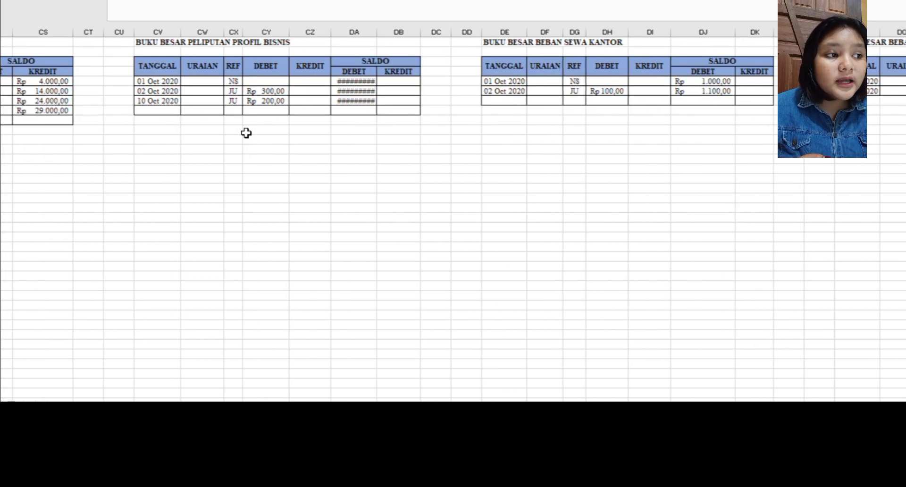
scroll(246, 133, right, 6)
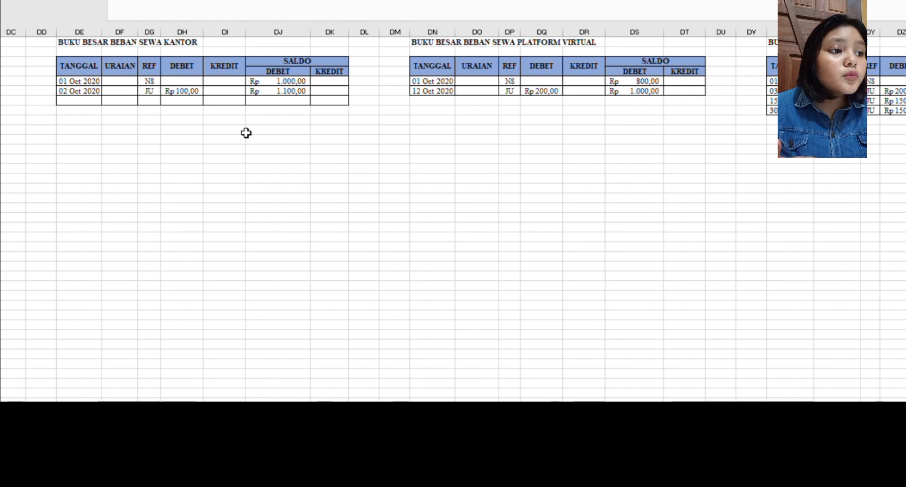
scroll(247, 133, right, 6)
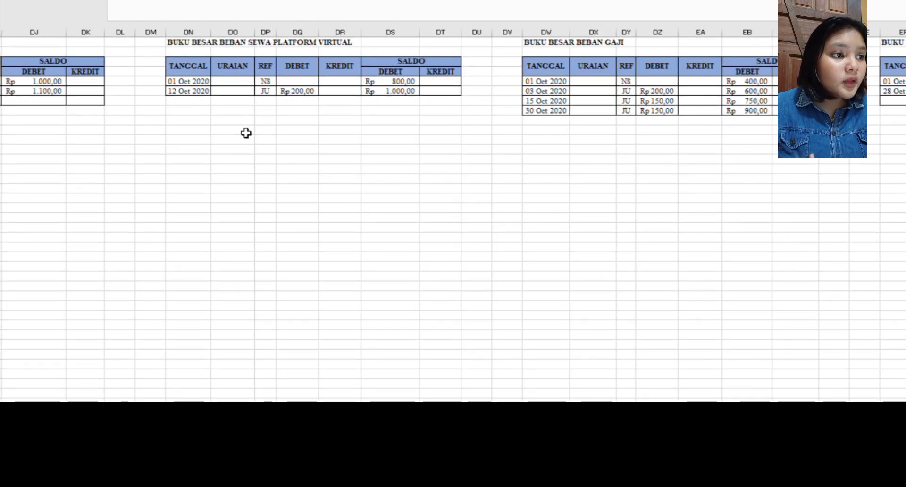
scroll(246, 133, right, 6)
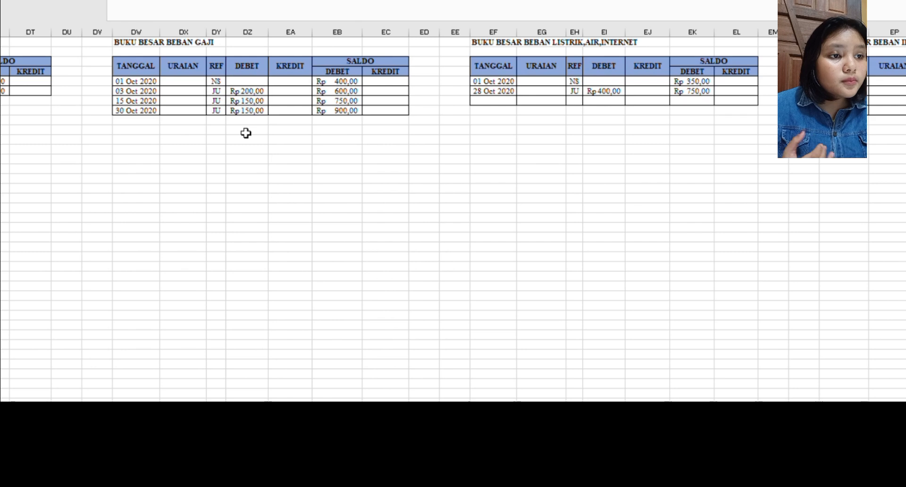
scroll(246, 133, right, 5)
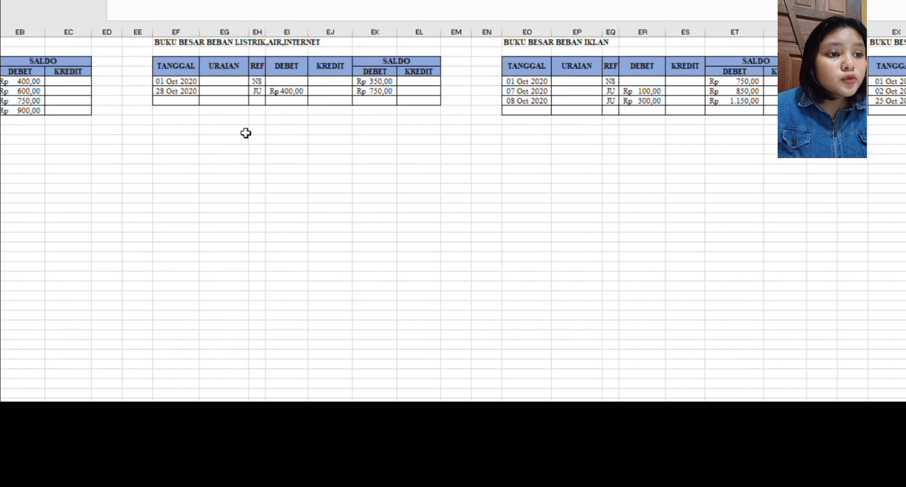
scroll(246, 133, right, 8)
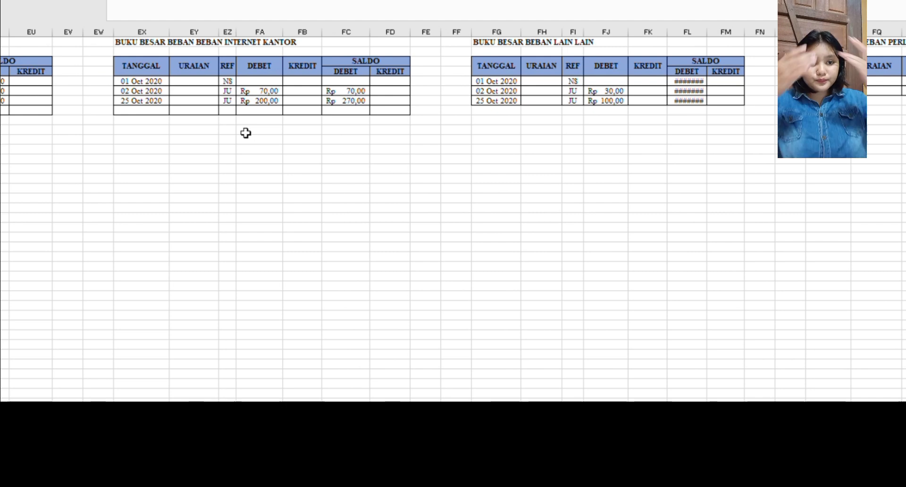
scroll(246, 133, right, 4)
scroll(246, 133, right, 2)
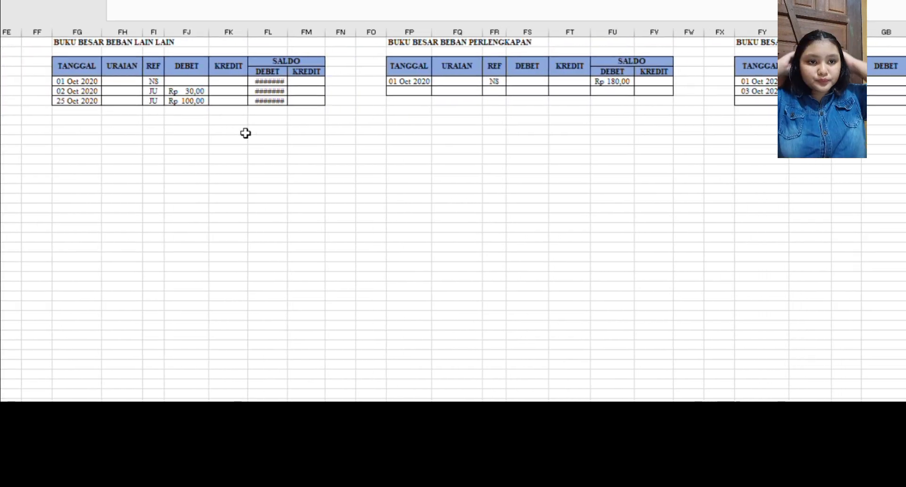
scroll(246, 133, right, 3)
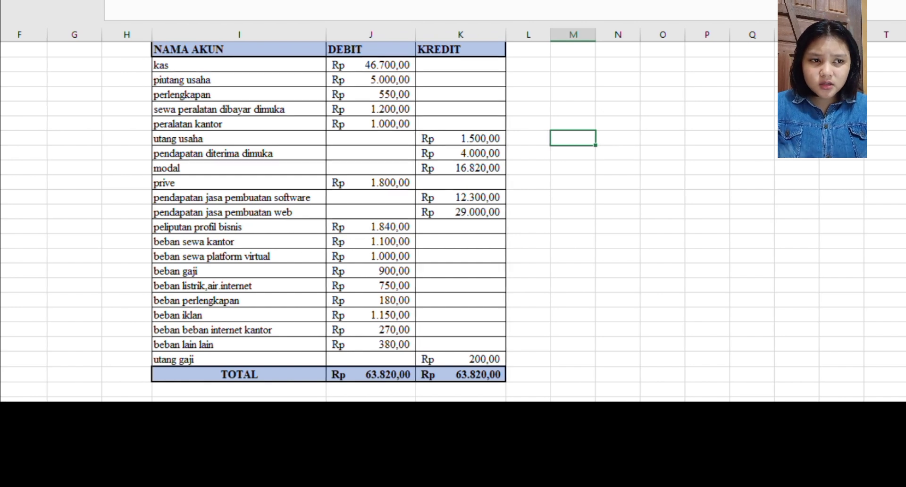
Review the October 2020 NERACA SALDO from its heading and account balances down to the TOTAL row.
scroll(378, 350, up, 2)
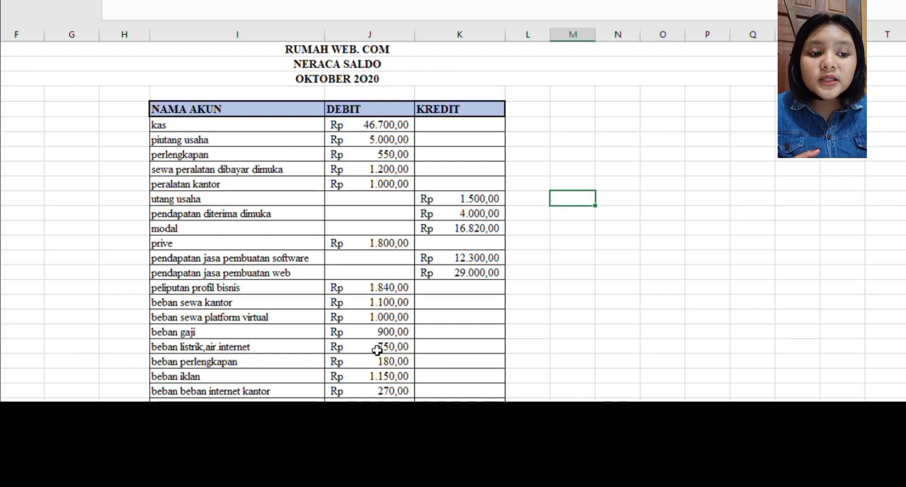
scroll(377, 350, down, 2)
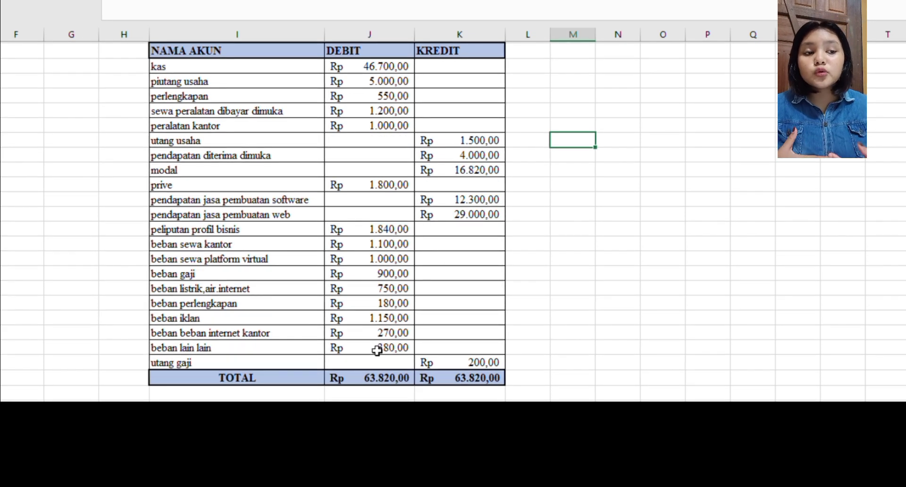
scroll(377, 350, down, 1)
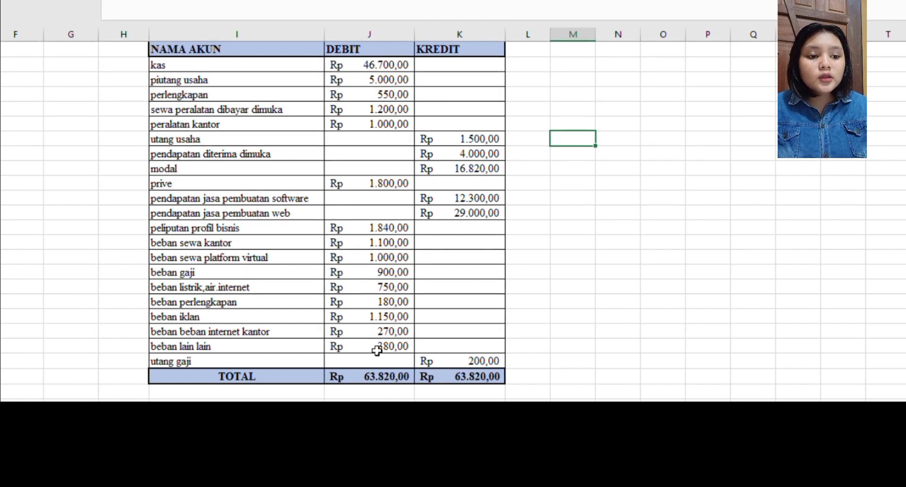
View the JURNAL PENYESUAIAN sheet and find the 31 October adjustment information below the transactions in SOAL.
key(ctrl+Page_Down)
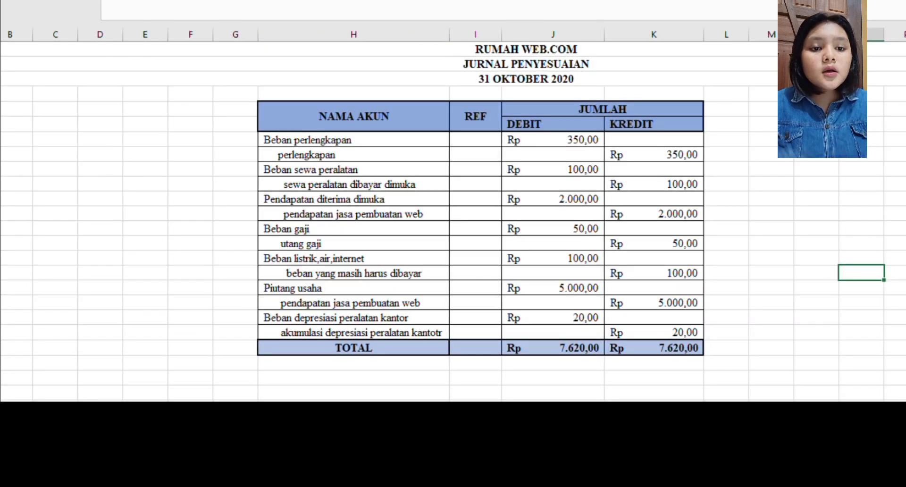
key(ctrl+Page_Up)
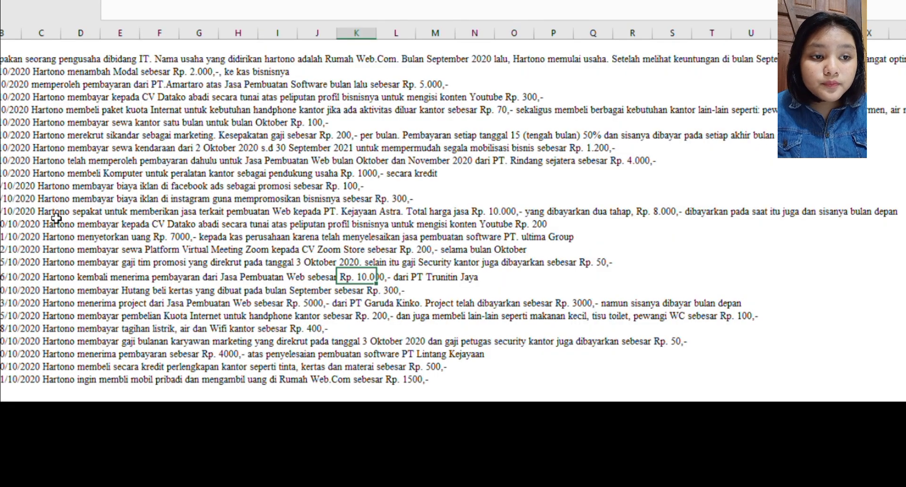
scroll(57, 218, down, 8)
scroll(57, 219, up, 2)
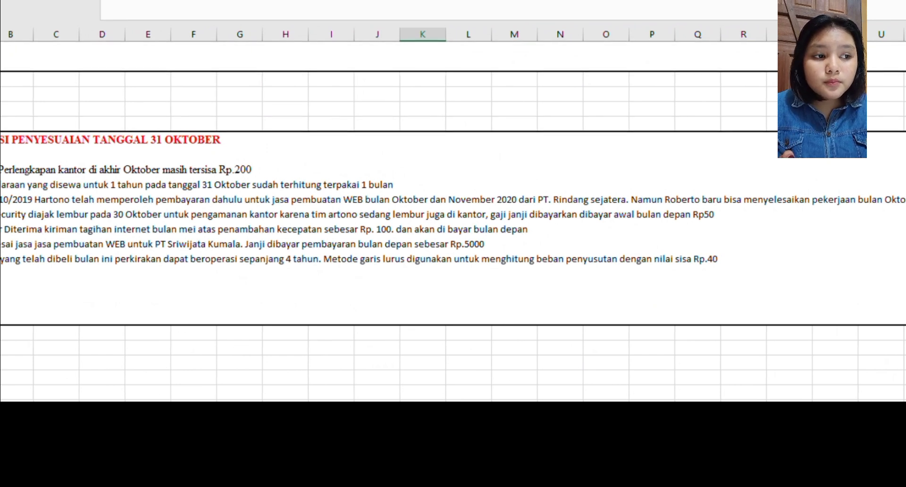
Compare the 31 October adjustment information in SOAL with the debit and credit entries in JURNAL PENYESUAIAN.
key(ctrl+Page_Down)
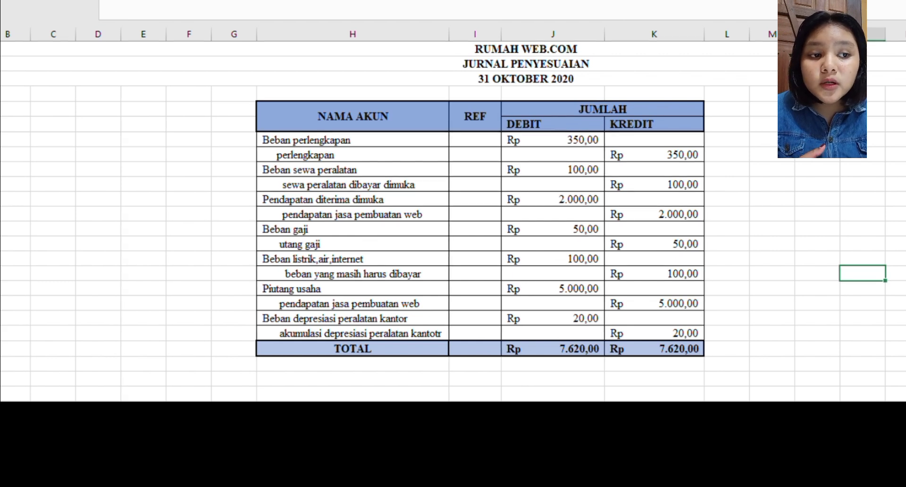
key(ctrl+Page_Up)
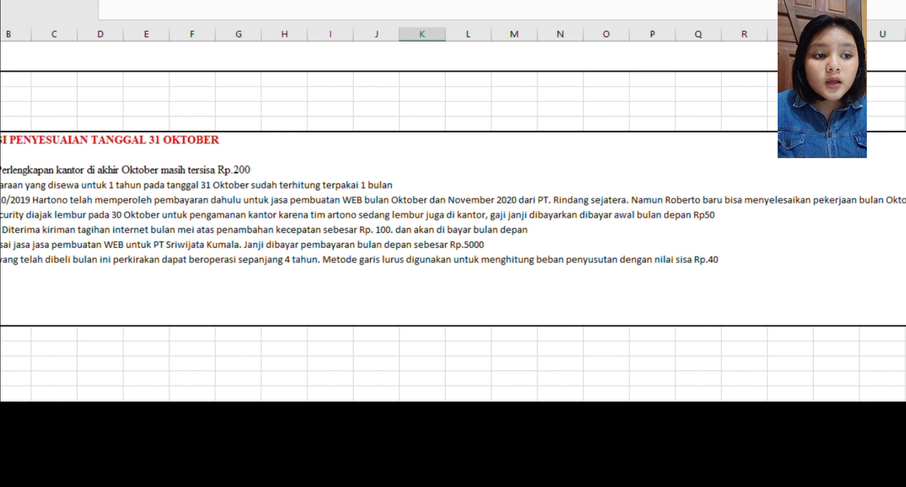
key(ctrl+Page_Down)
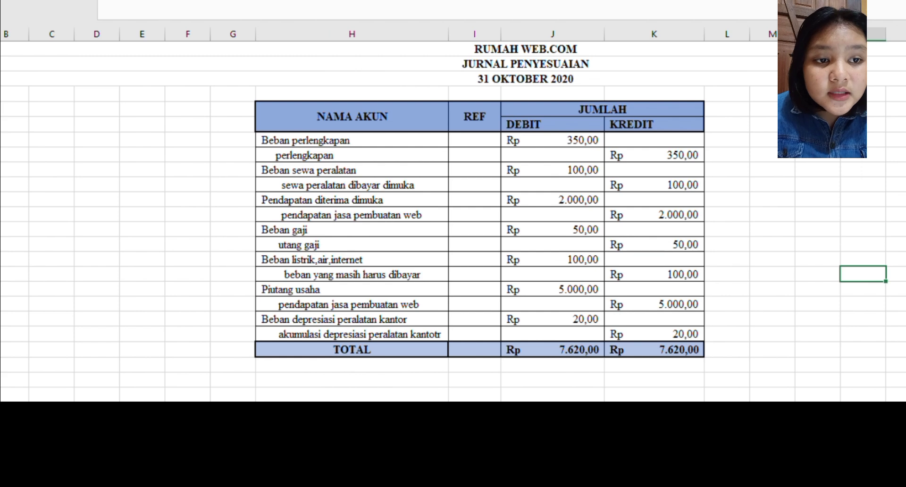
key(ctrl+Page_Up)
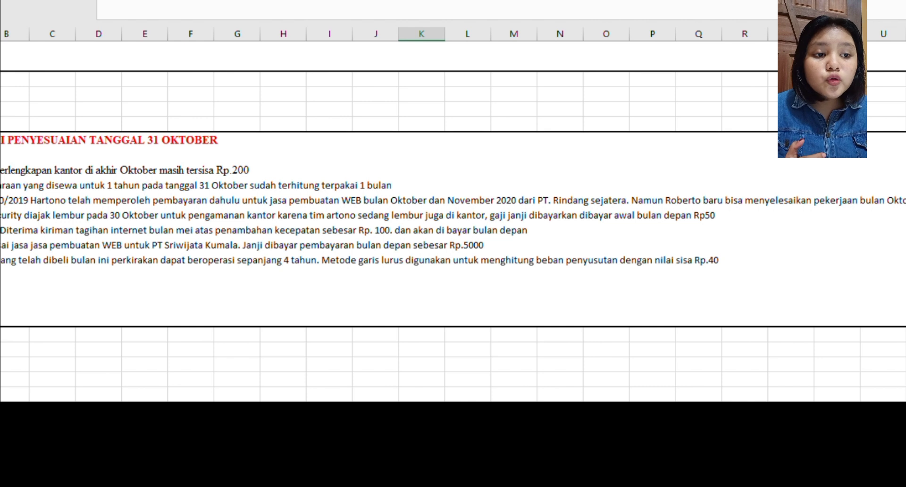
key(ctrl+Page_Down)
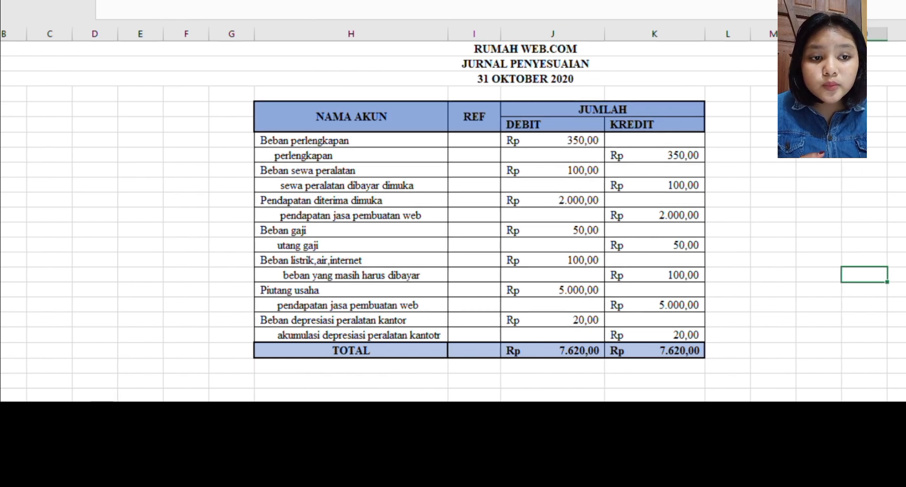
key(ctrl+Page_Up)
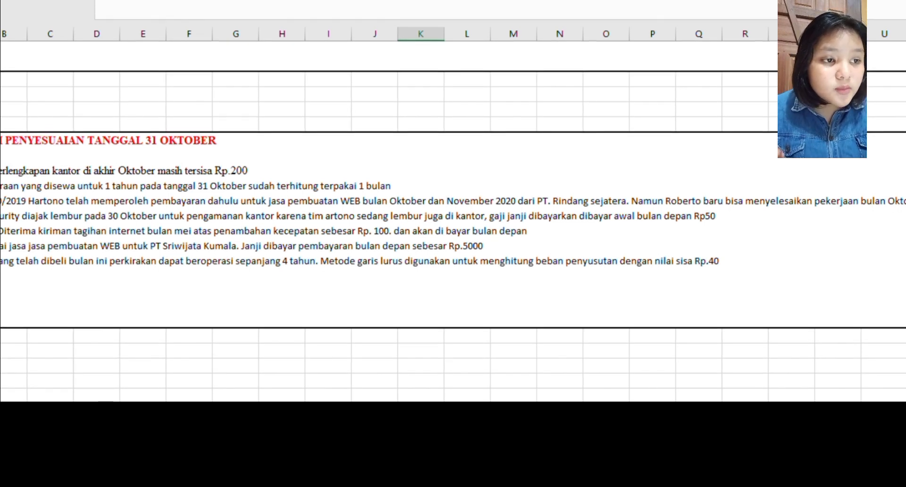
click(110, 408)
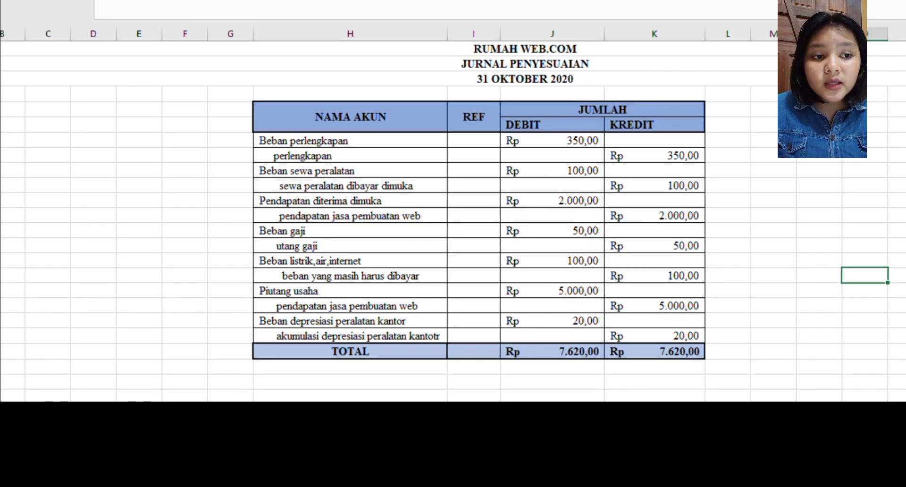
Cross-check the remaining adjustment notes in SOAL against the account entries in JURNAL PENYESUAIAN.
click(252, 409)
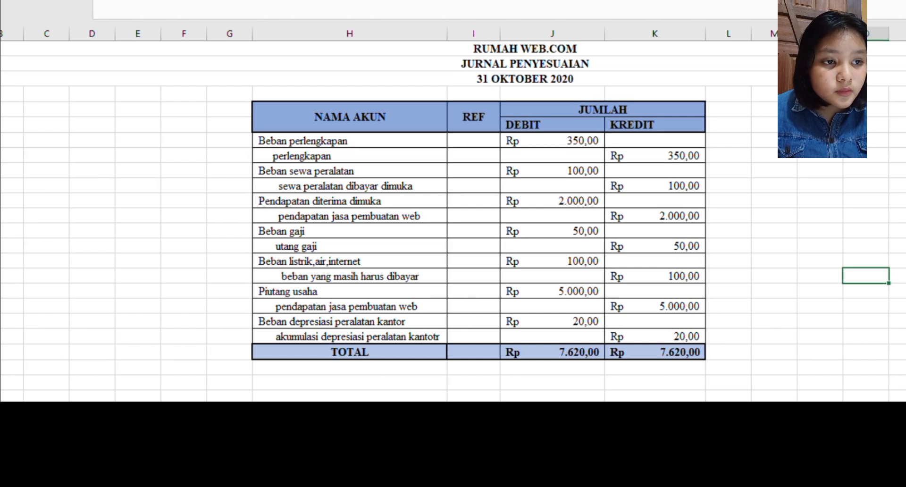
key(ctrl+Page_Up)
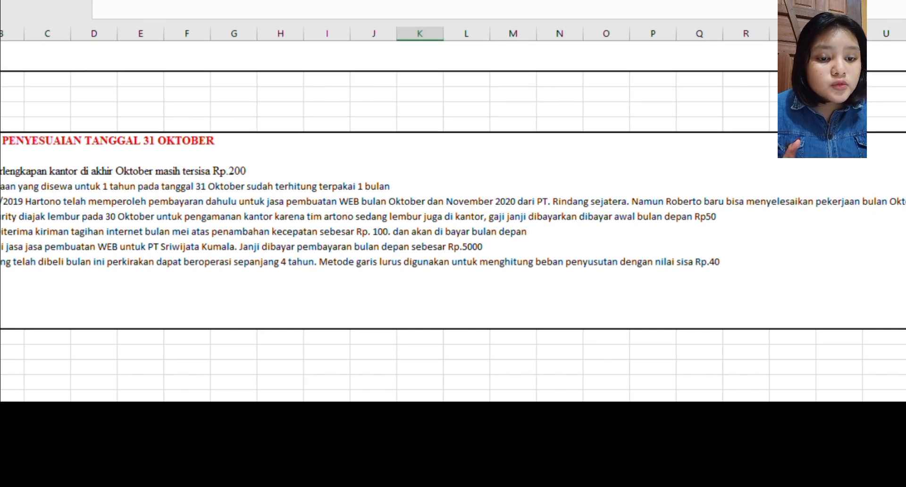
key(ctrl+Page_Down)
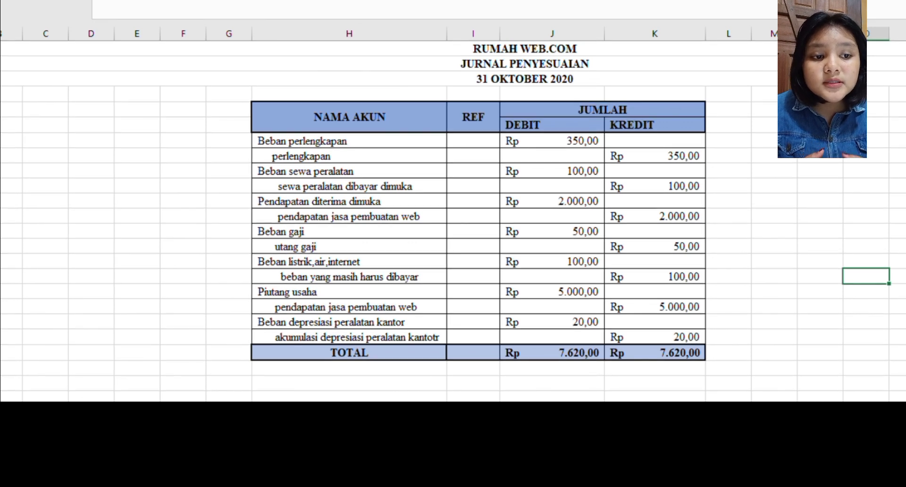
key(ctrl+Page_Up)
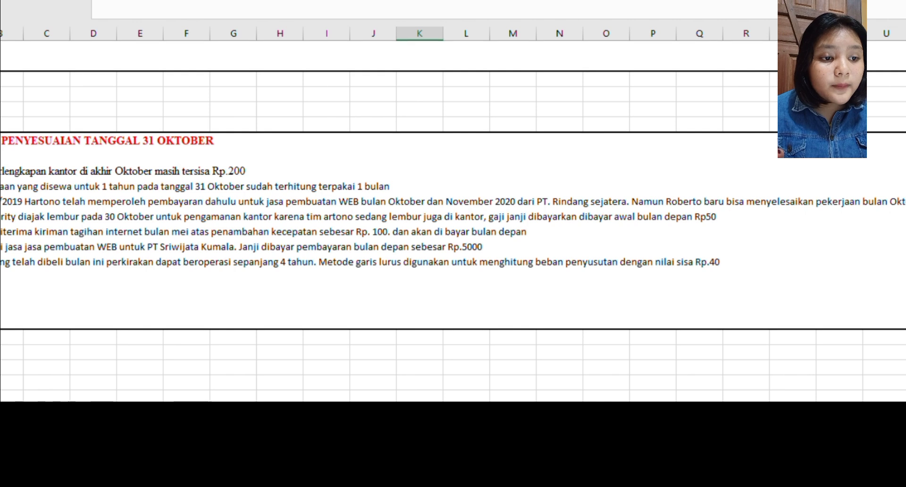
key(ctrl+Page_Down)
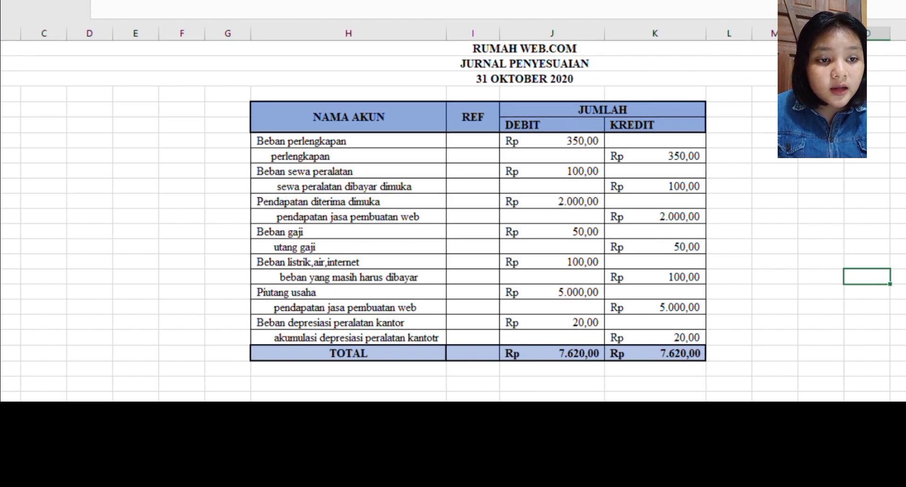
key(ctrl+Page_Up)
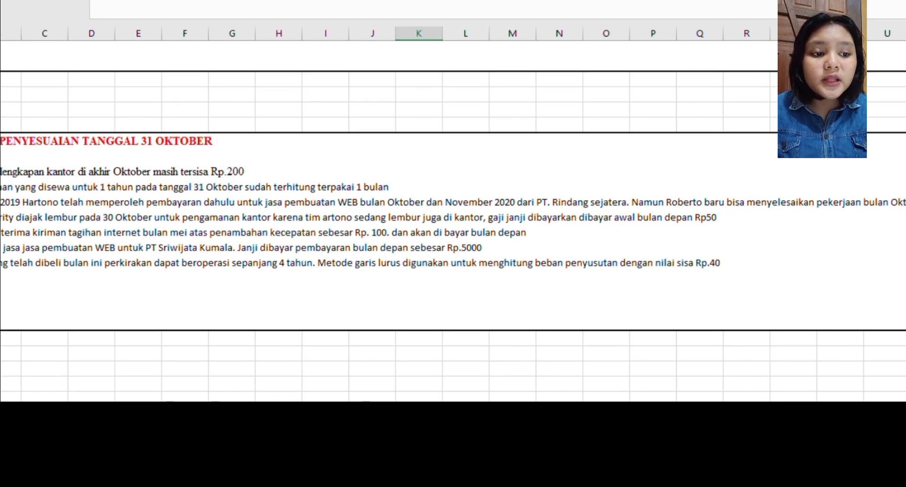
View the BUKU BESAR TERUPDATE sheet dated 31 OKTOBER 2020 from its heading and examine the KAS ledger.
key(ctrl+Page_Down)
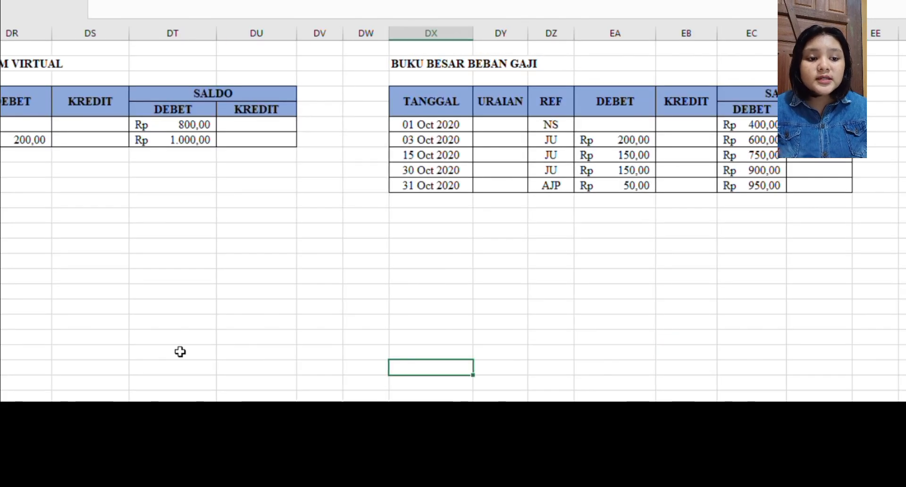
scroll(181, 352, left, 6)
scroll(180, 351, left, 20)
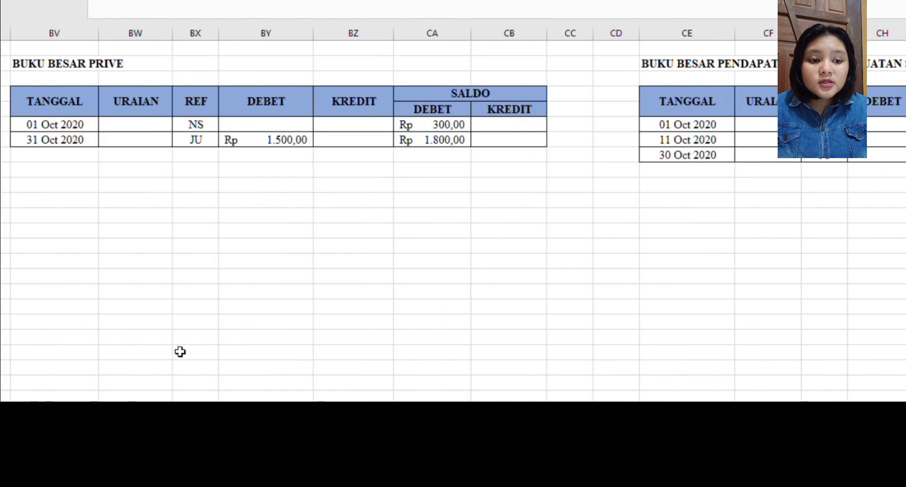
scroll(181, 352, left, 20)
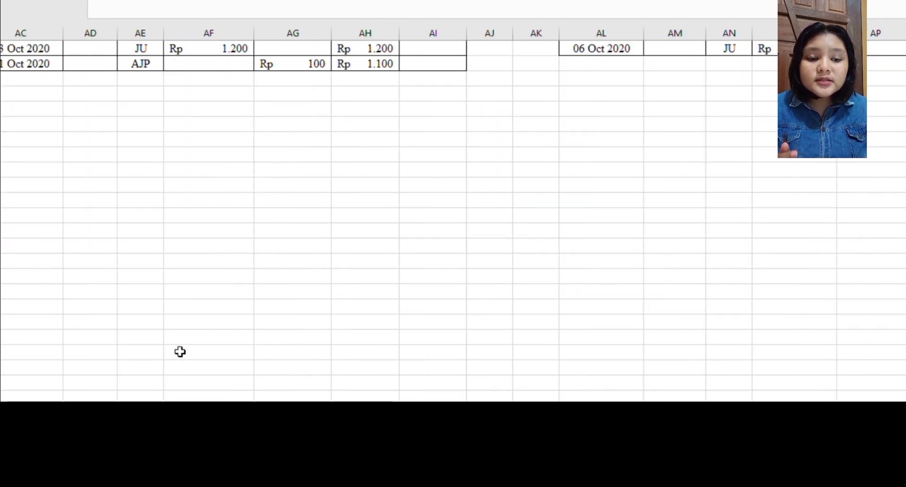
scroll(180, 351, left, 10)
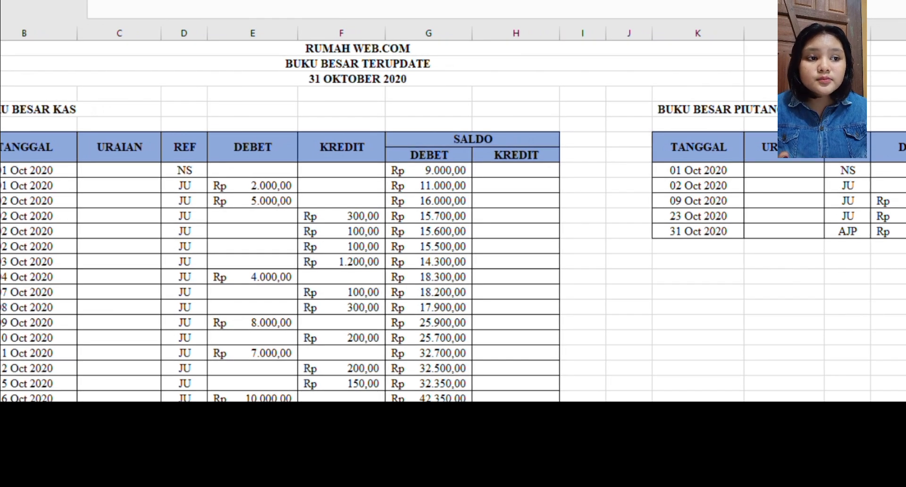
scroll(323, 262, right, 3)
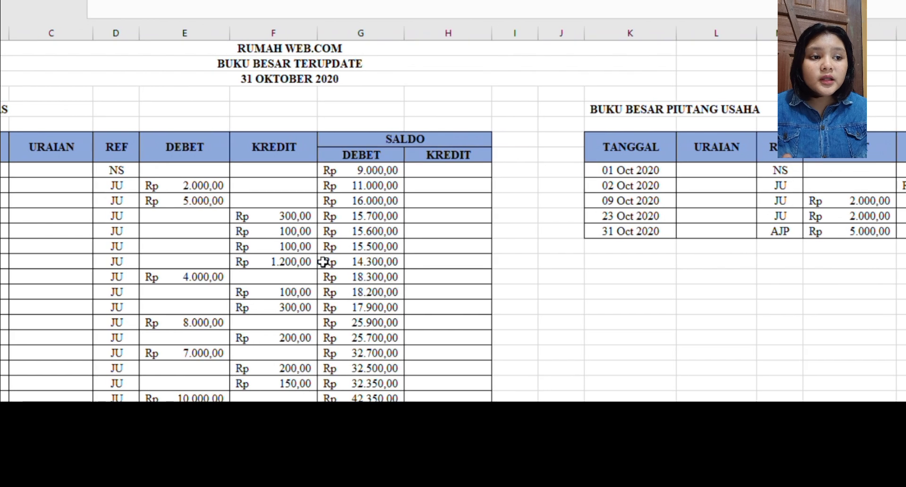
scroll(323, 262, left, 2)
scroll(322, 262, down, 2)
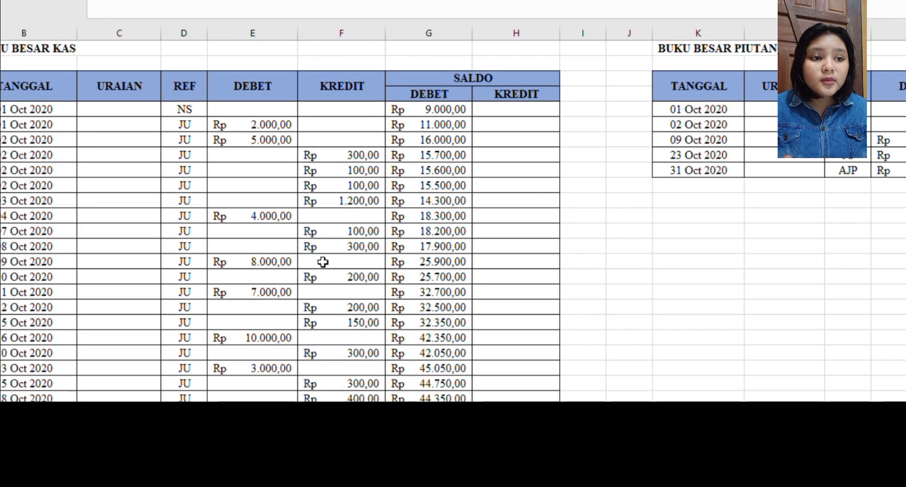
Review the updated ledgers from PIUTANG USAHA and SEWA PERALATAN DIBAYAR DIMUKA through PENDAPATAN DITERIMA DIMUKA to PRIVE.
scroll(323, 262, right, 6)
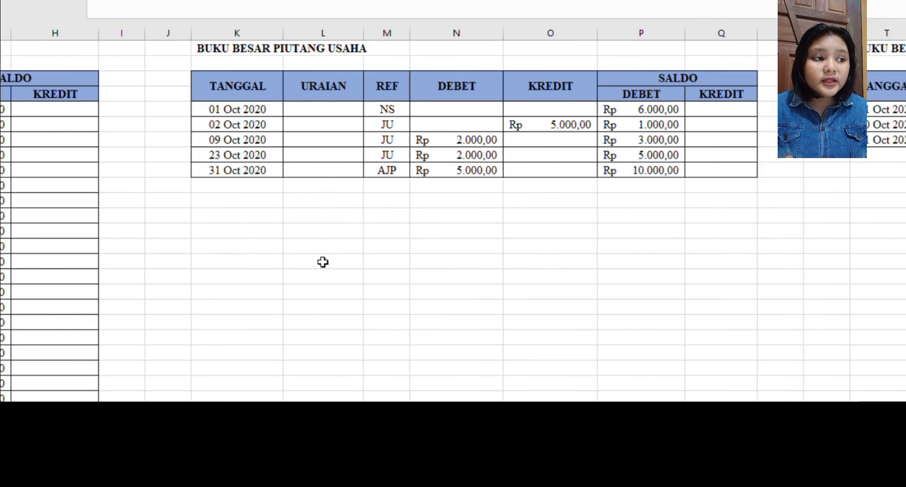
scroll(323, 262, right, 12)
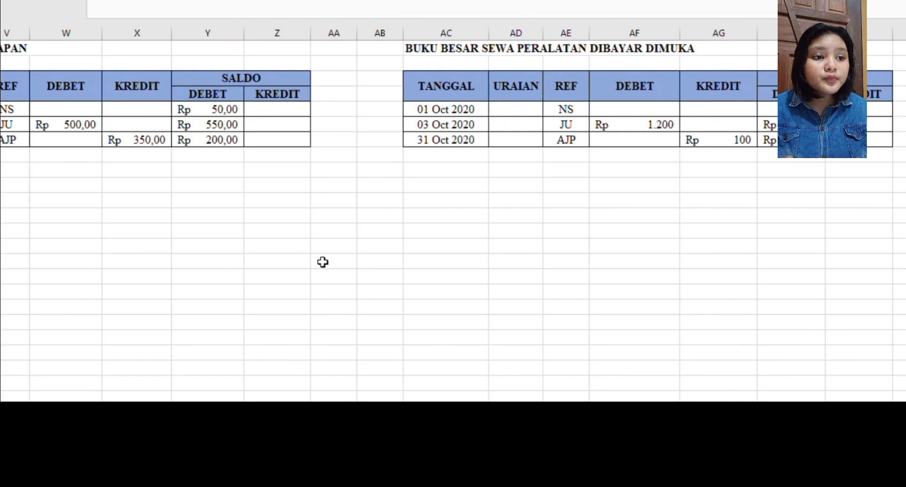
scroll(323, 262, right, 10)
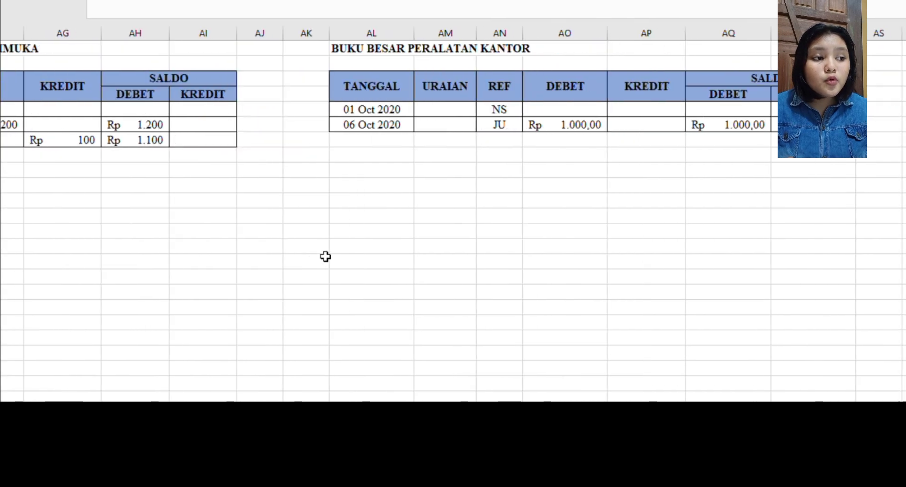
click(326, 256)
scroll(375, 261, right, 2)
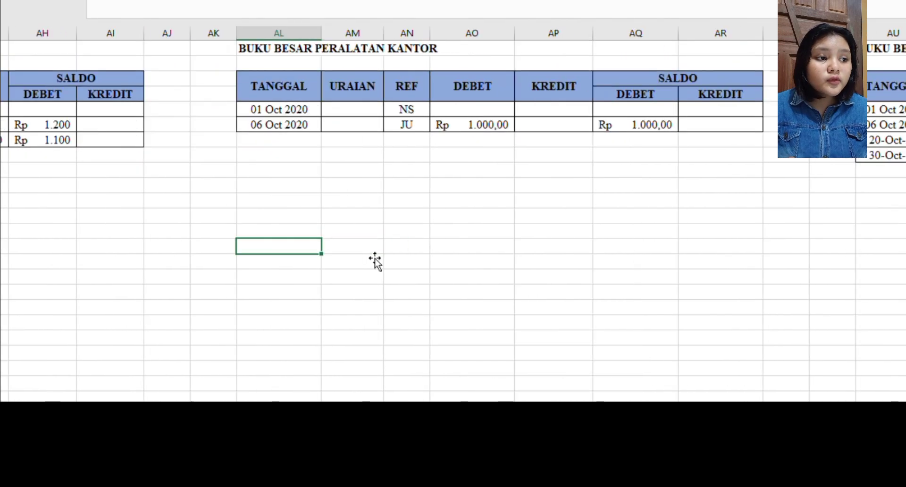
scroll(375, 261, right, 15)
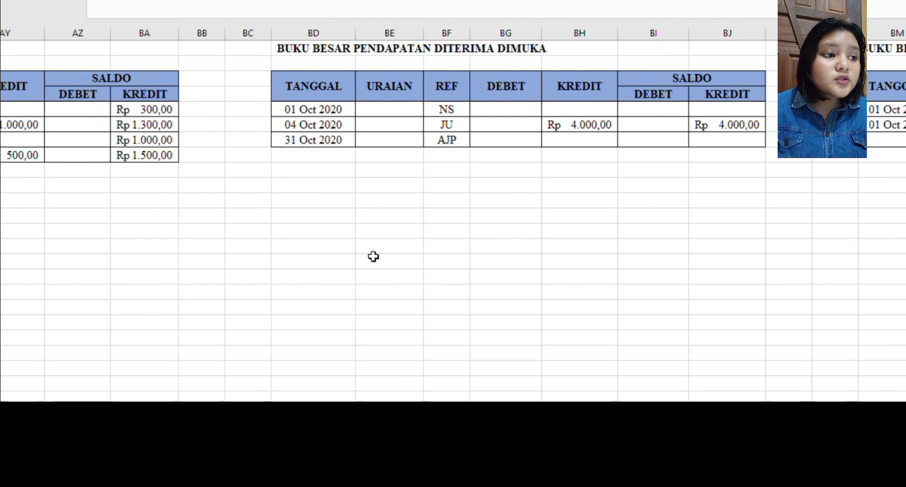
scroll(373, 256, right, 15)
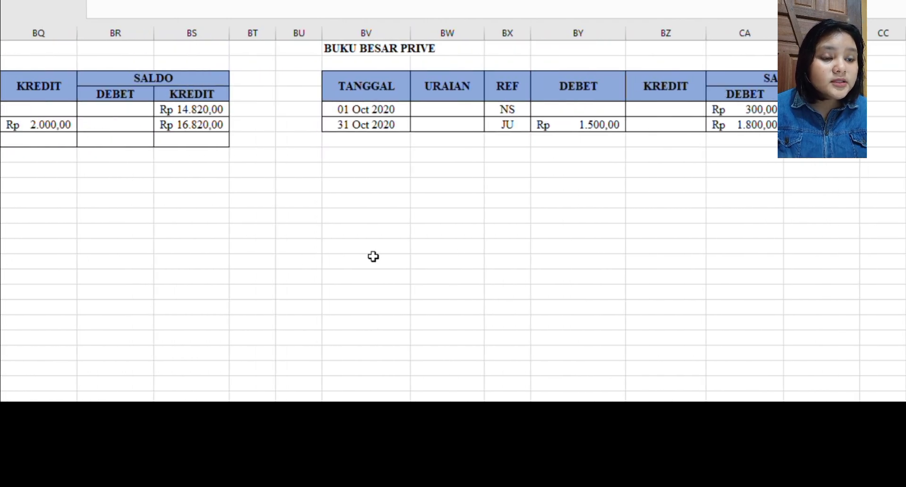
Review the updated ledgers from PENDAPATAN JASA PEMBUATAN SOFTWARE through BEBAN SEWA KANTOR to BEBAN LISTRIK,AIR,INTERNET.
scroll(374, 257, right, 8)
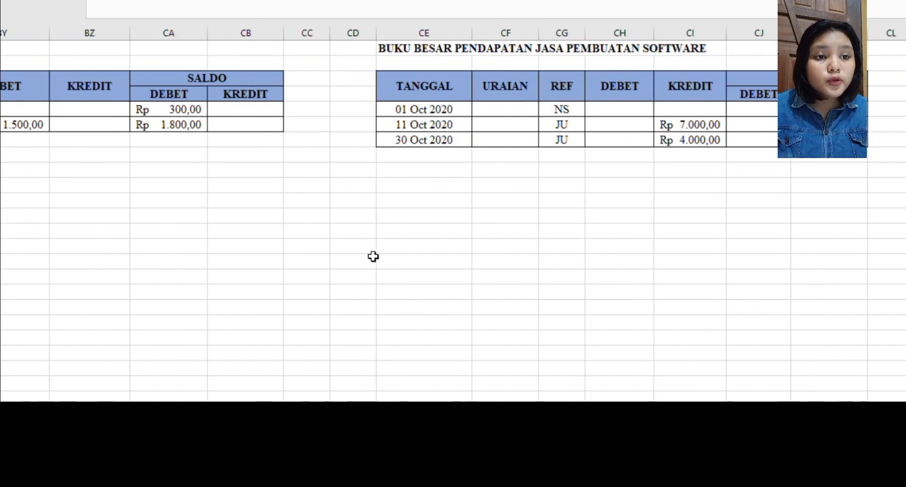
scroll(374, 256, right, 6)
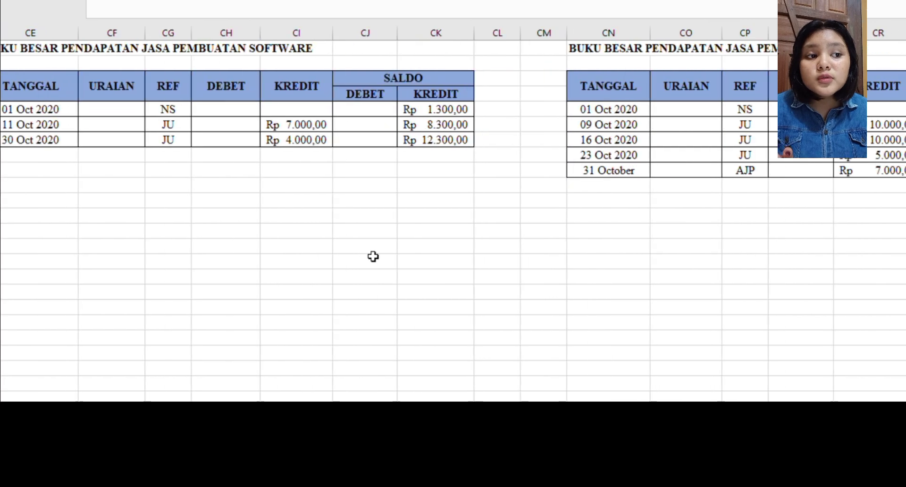
scroll(374, 256, right, 12)
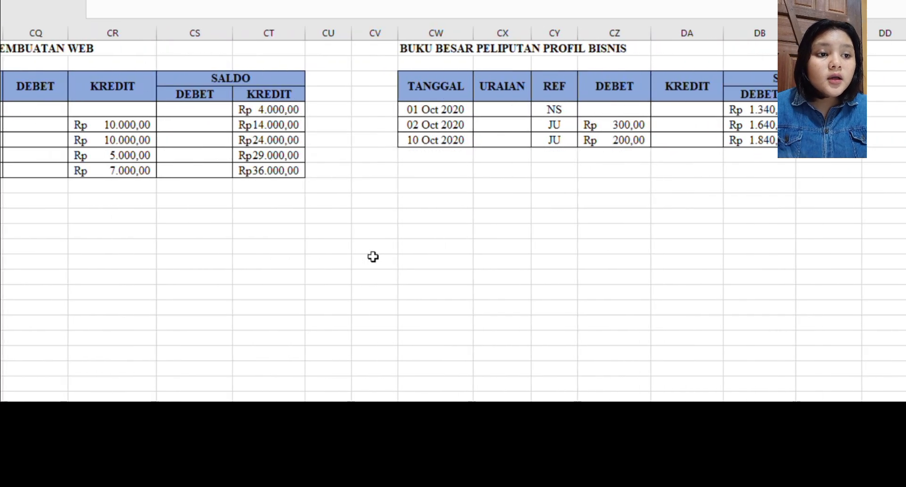
scroll(373, 257, right, 8)
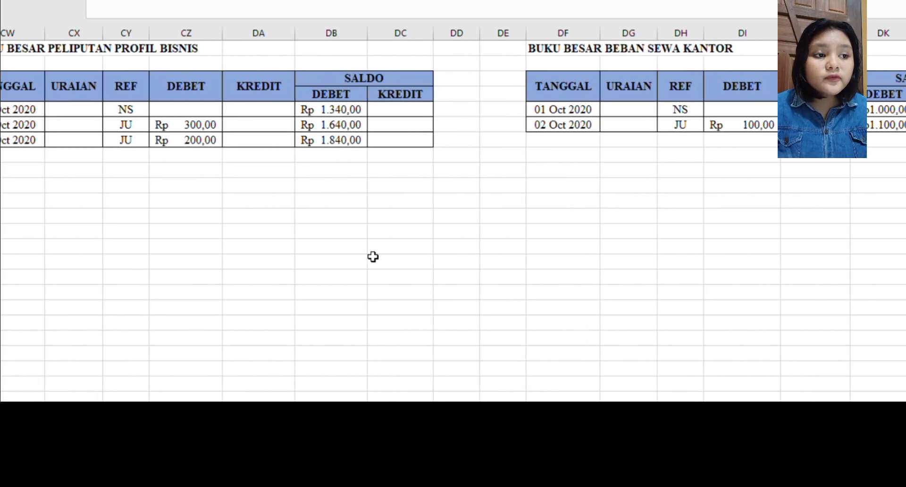
scroll(373, 256, right, 3)
scroll(373, 256, right, 5)
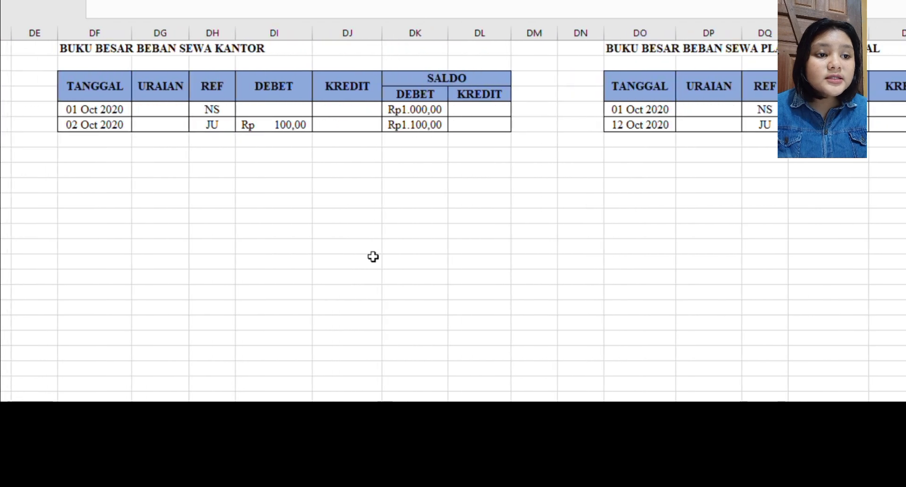
scroll(374, 256, right, 5)
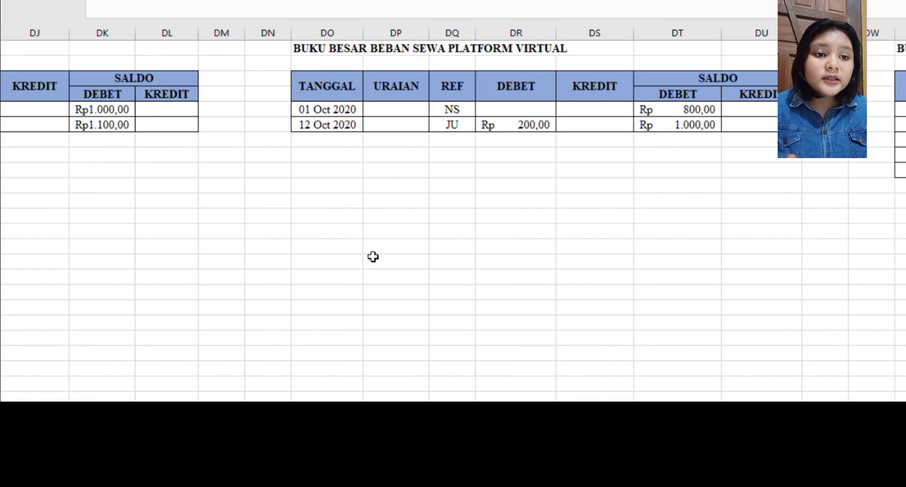
scroll(373, 256, right, 10)
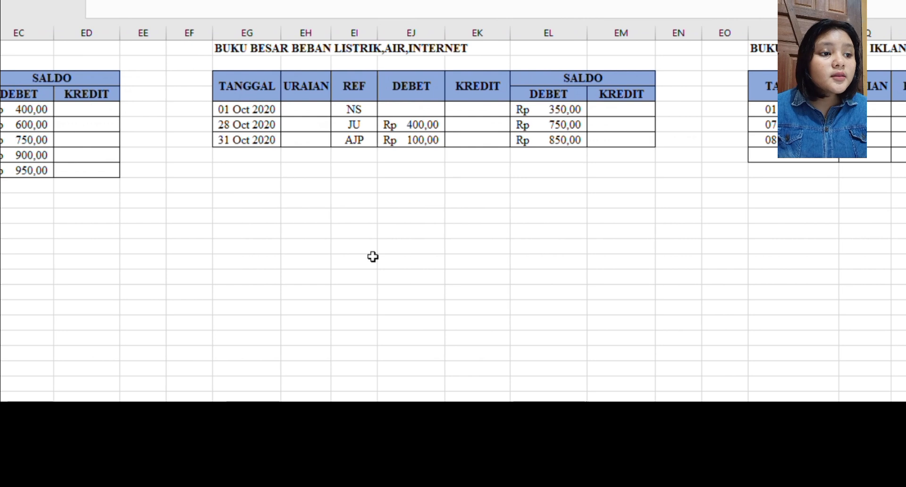
Review the updated expense ledgers from BEBAN IKLAN through BEBAN INTERNET KANTOR and BEBAN LAIN LAIN to BEBAN PERLENGKAPAN.
scroll(373, 256, right, 3)
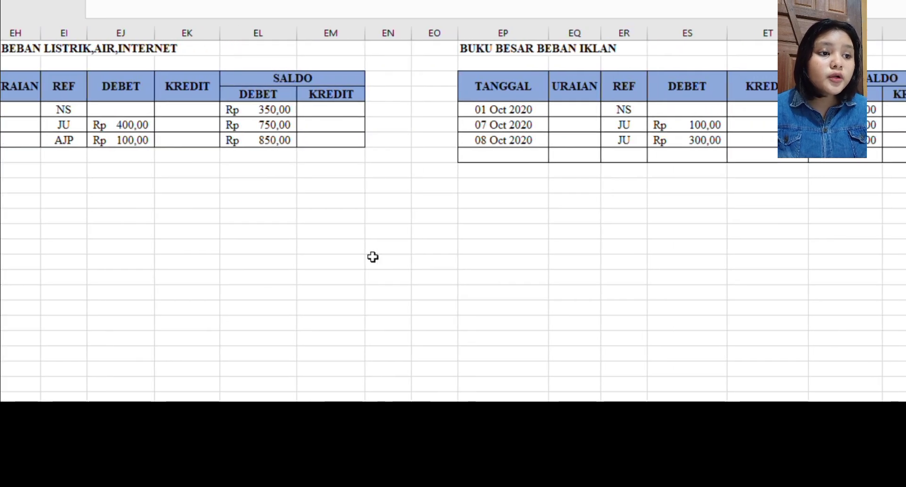
scroll(373, 256, right, 2)
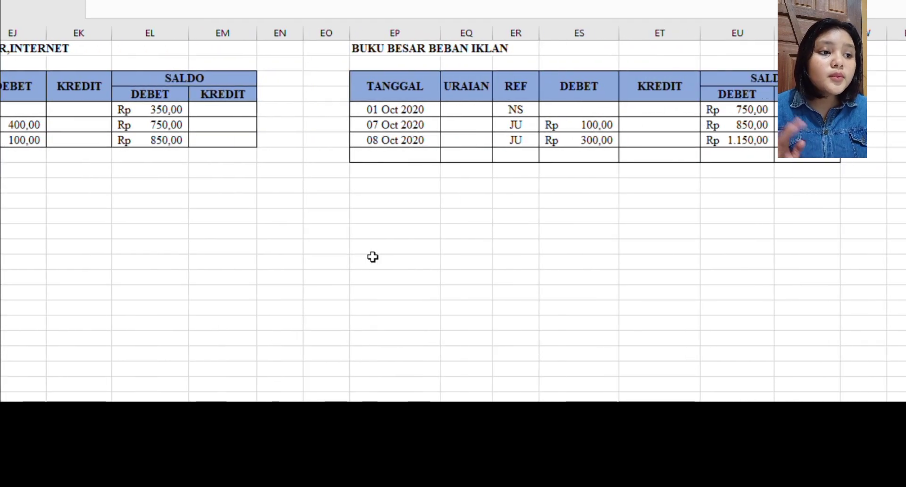
scroll(373, 256, right, 3)
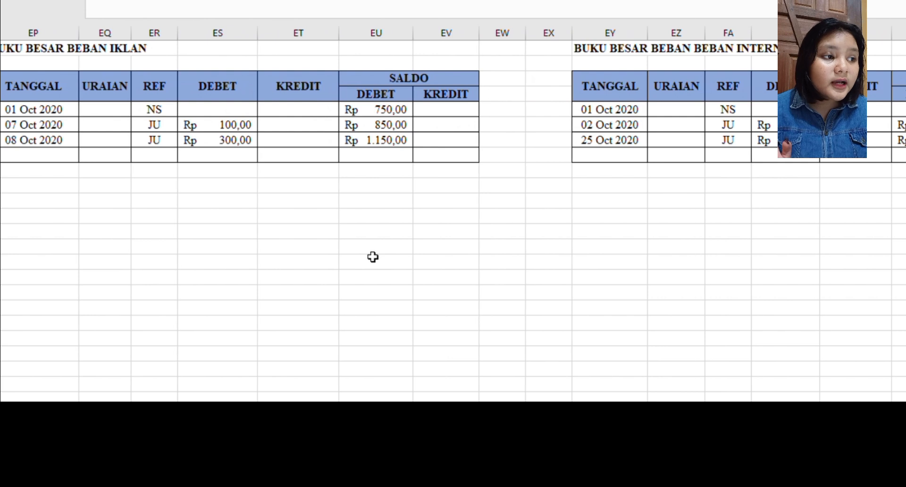
scroll(372, 256, right, 5)
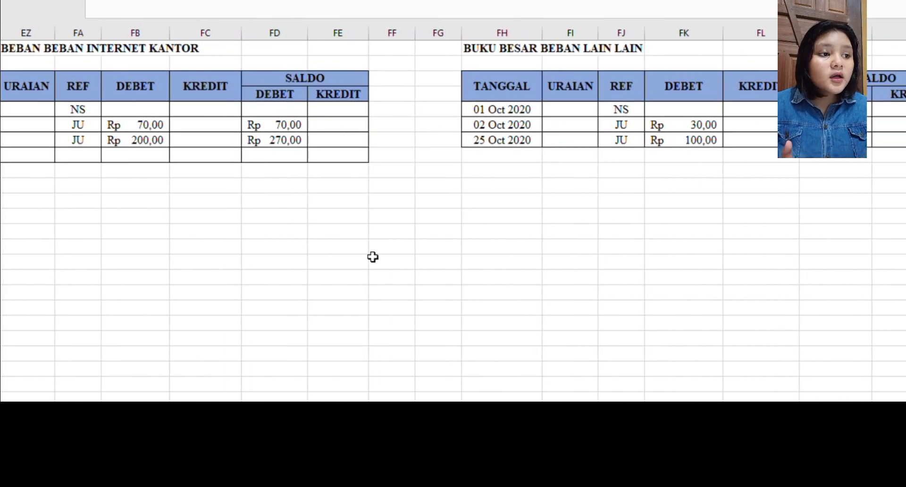
scroll(373, 256, right, 5)
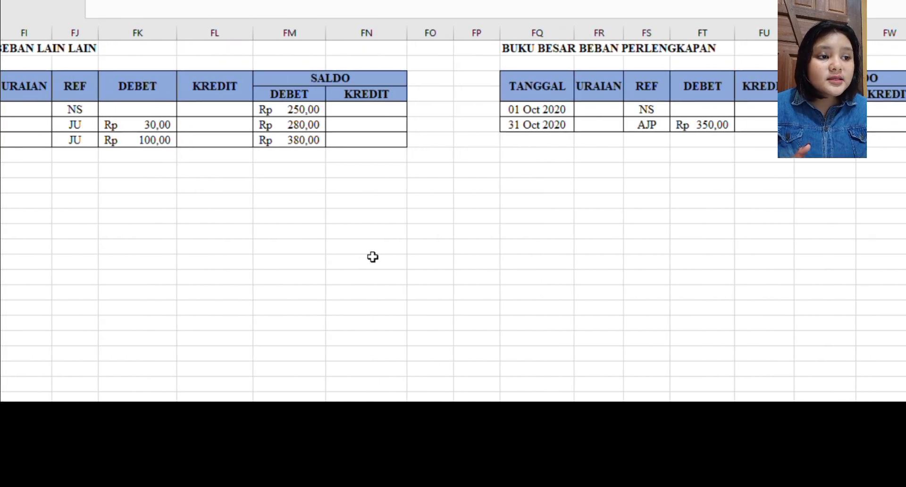
scroll(372, 257, right, 1)
scroll(372, 257, right, 3)
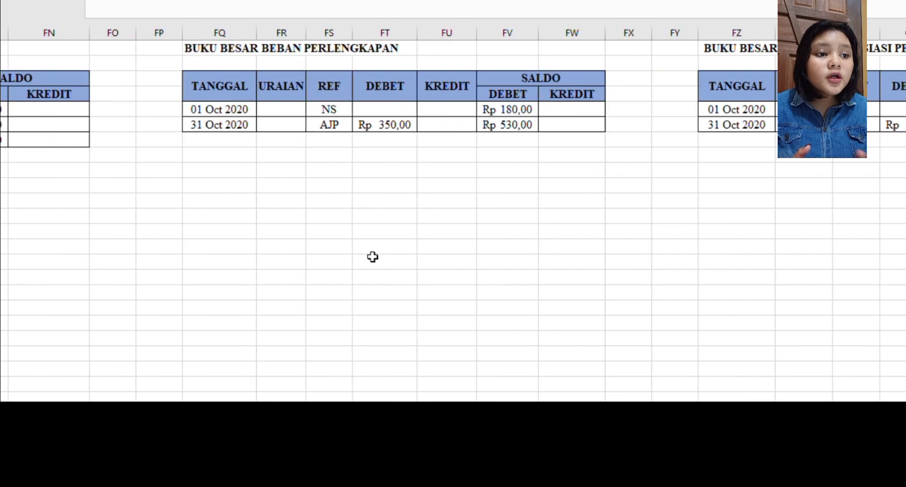
Review the updated ledgers from BEBAN PERLENGKAPAN through BEBAN DEPRESIASI, BEBAN SEWA PERALATAN and BEBAN YANG MASIH HARUS DIBAYAR to UTANG GAJI.
scroll(373, 256, right, 2)
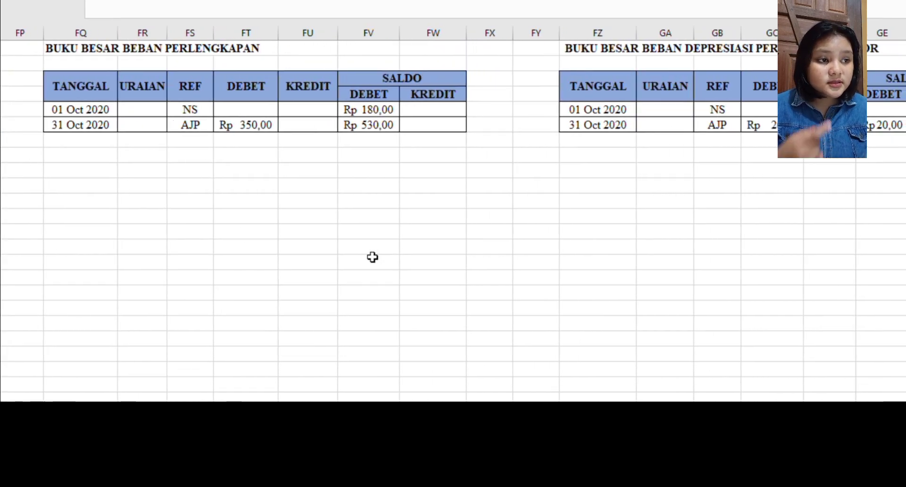
scroll(373, 257, right, 6)
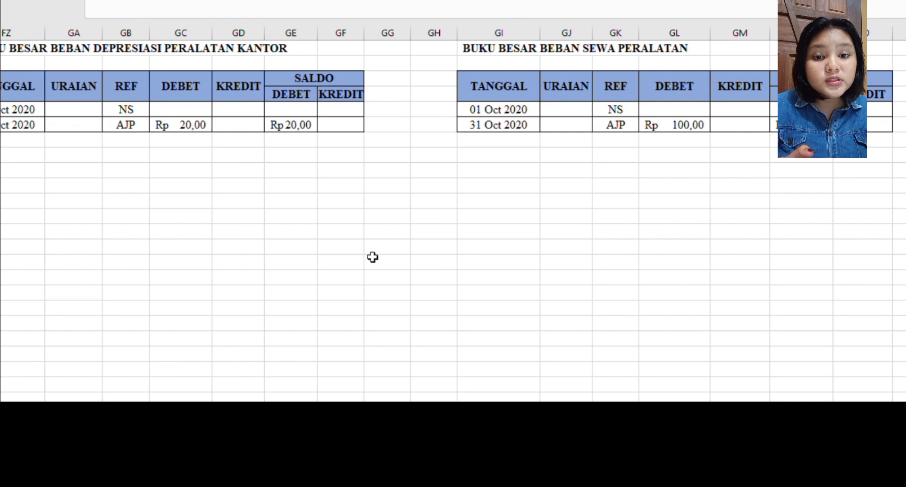
scroll(373, 257, right, 6)
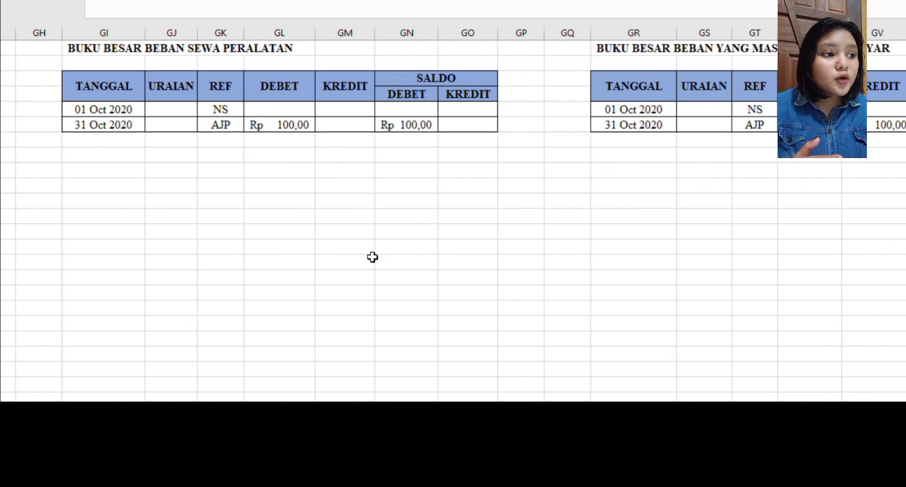
scroll(373, 256, right, 6)
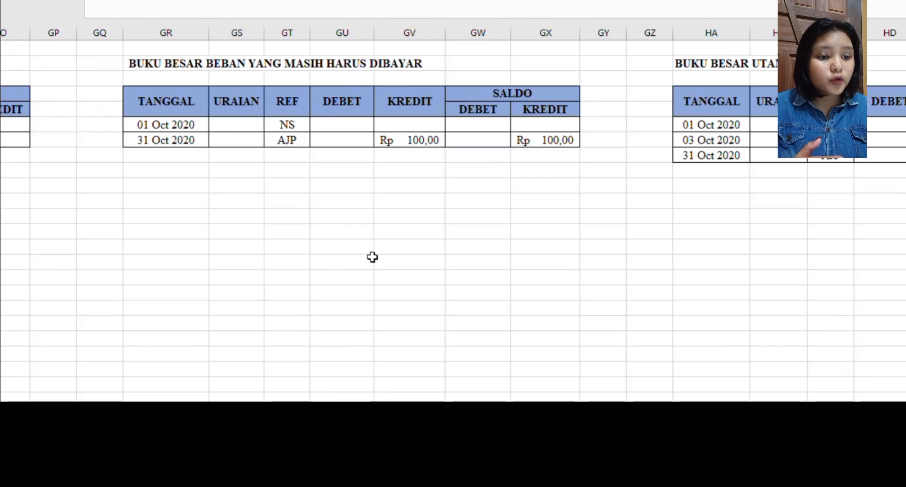
scroll(373, 256, right, 6)
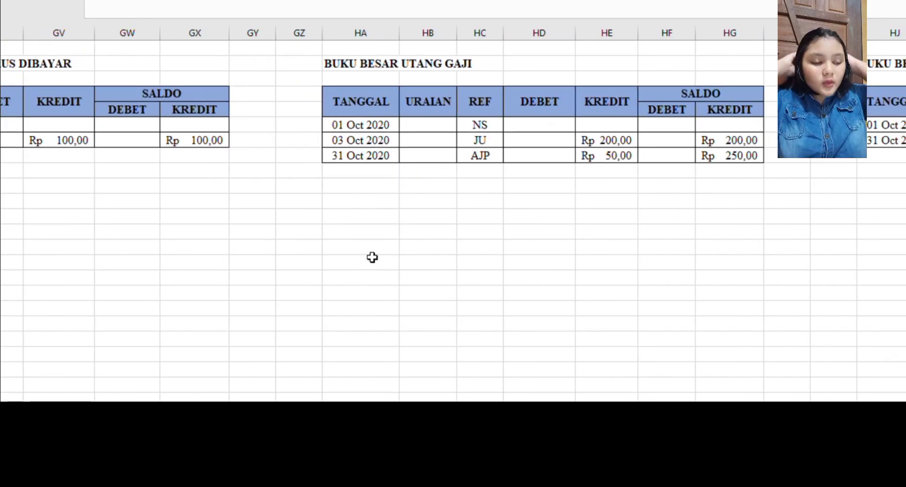
scroll(372, 258, right, 6)
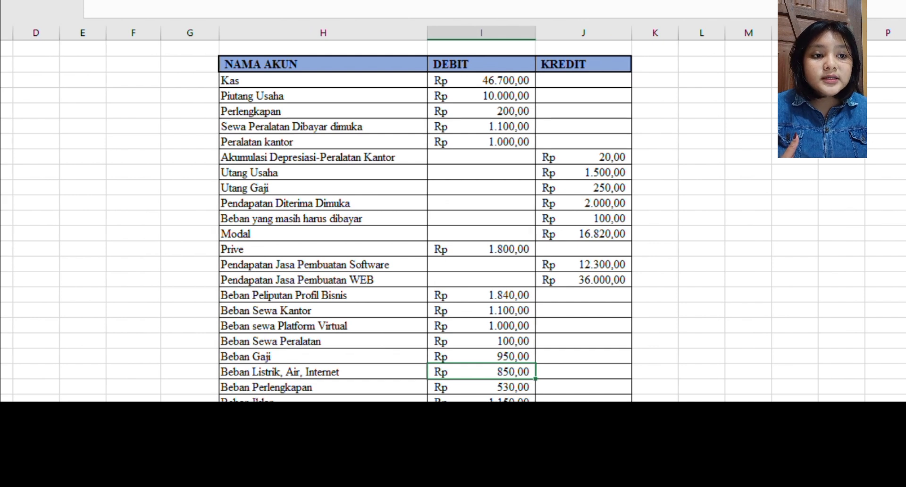
Glance at the 31 OKTOBER 2020 account balance list, and return to the UTANG GAJI and AKUMULASI DEPRESIASI ledgers.
scroll(496, 245, down, 1)
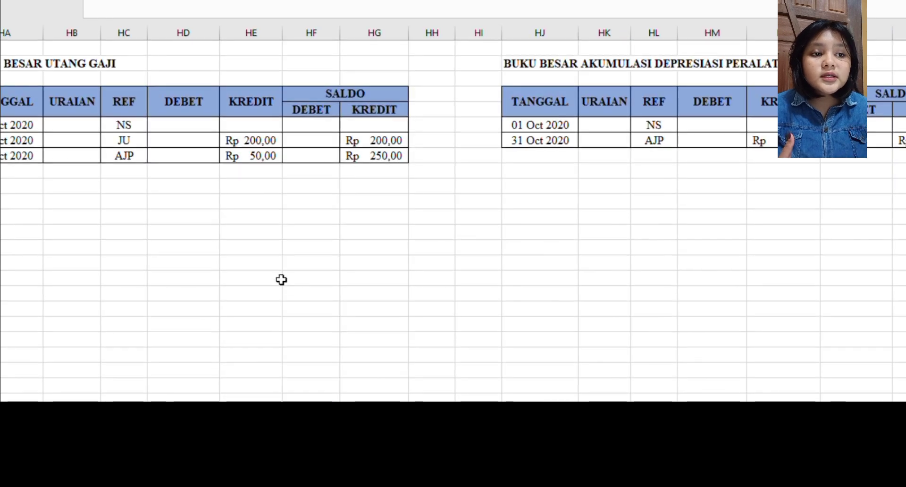
scroll(282, 280, right, 5)
scroll(281, 280, left, 2)
scroll(282, 279, right, 4)
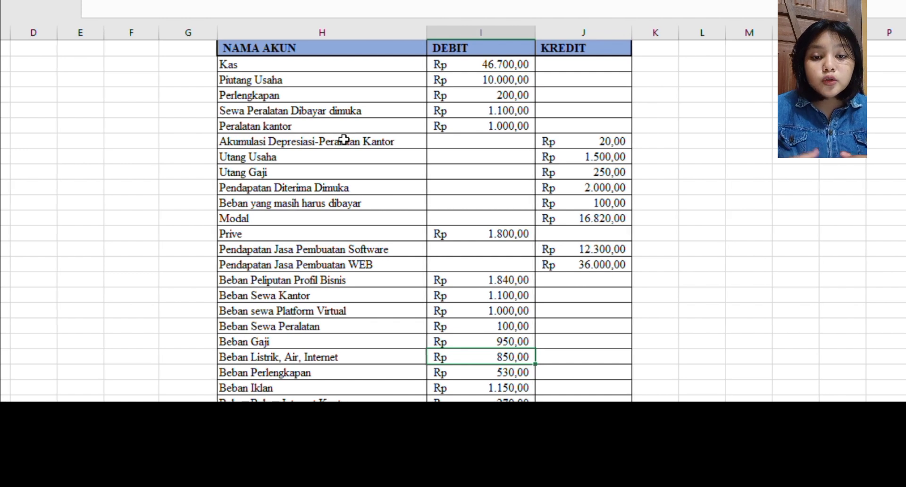
Examine the 31 OKTOBER 2020 list of debit and credit account balances from Kas down to the TOTAL row.
scroll(356, 197, down, 2)
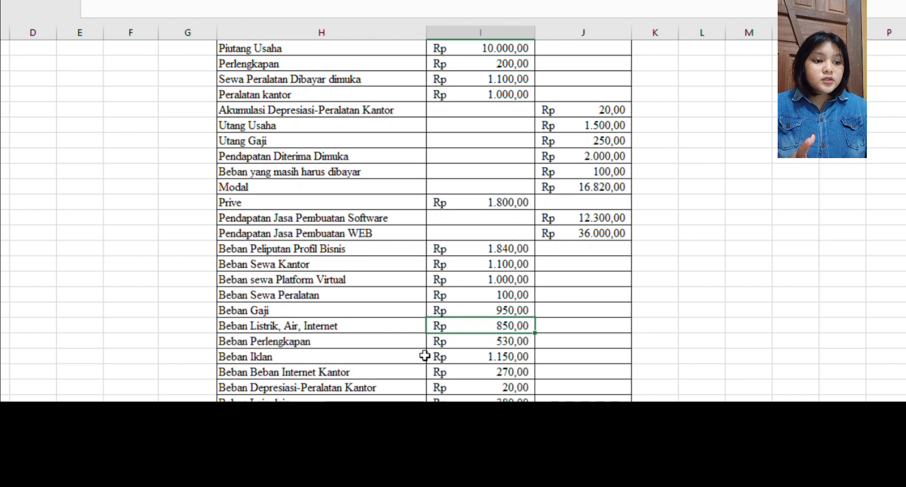
scroll(480, 188, up, 2)
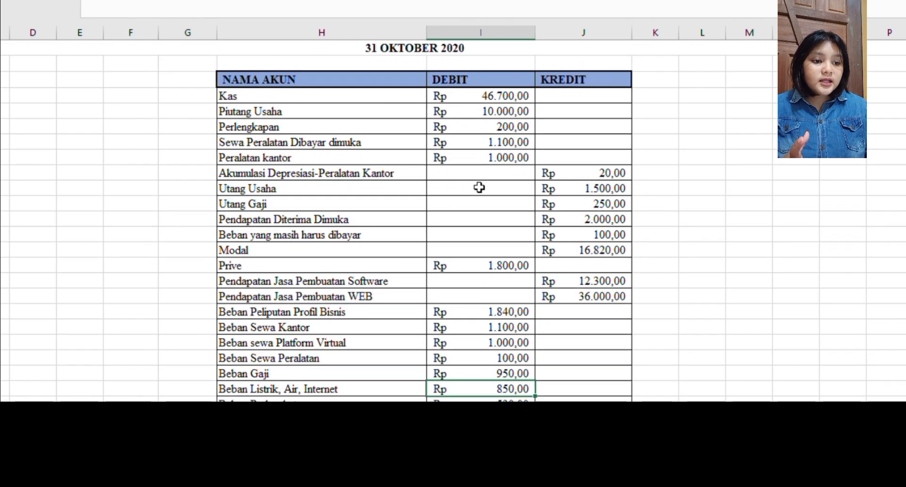
scroll(479, 188, down, 2)
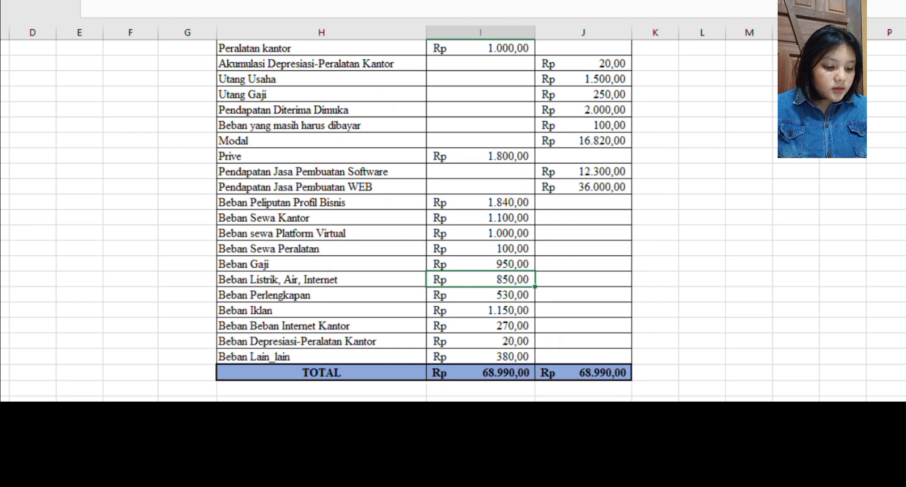
View the NERACA LAJUR sheet and examine its NERACA SALDO and JURNAL PENYESUAIAN columns for each account.
key(ctrl+Page_Down)
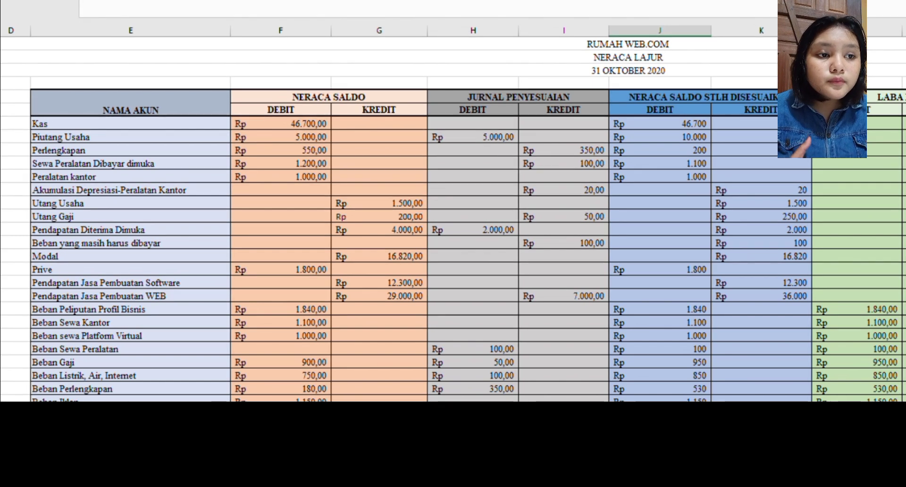
scroll(381, 273, down, 3)
scroll(380, 273, up, 3)
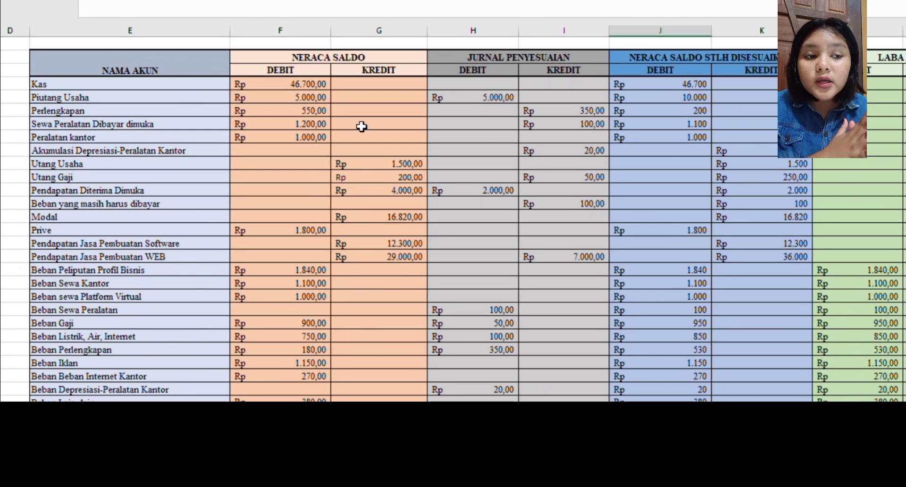
scroll(354, 194, down, 2)
scroll(354, 194, up, 1)
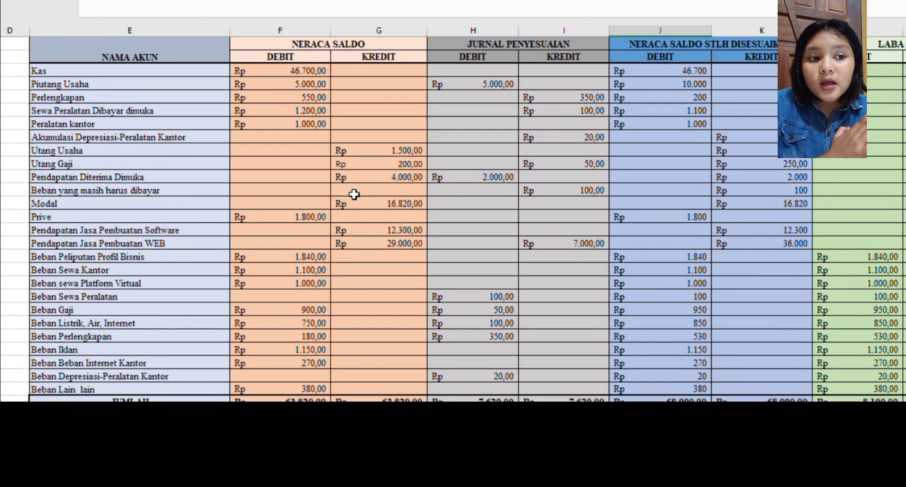
scroll(355, 153, up, 2)
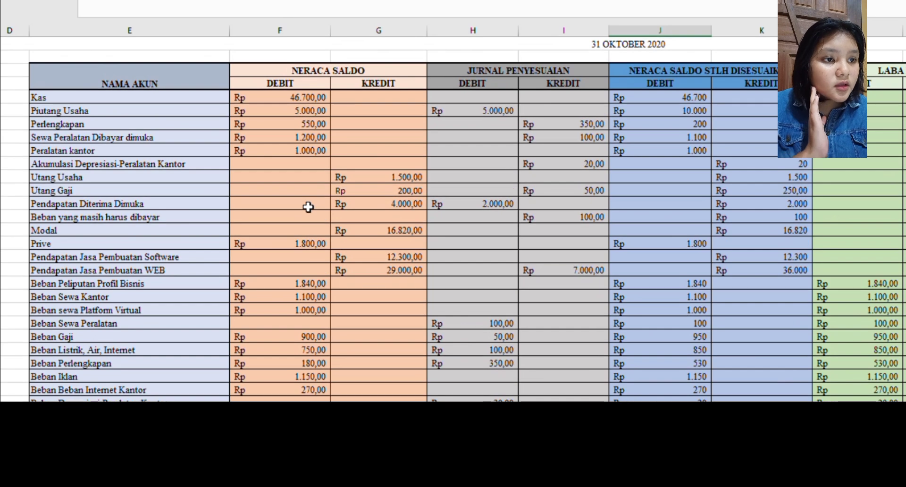
Examine the NERACA SALDO STLH DISESUAIKAN and LABA RUGI columns of the worksheet.
scroll(756, 178, right, 3)
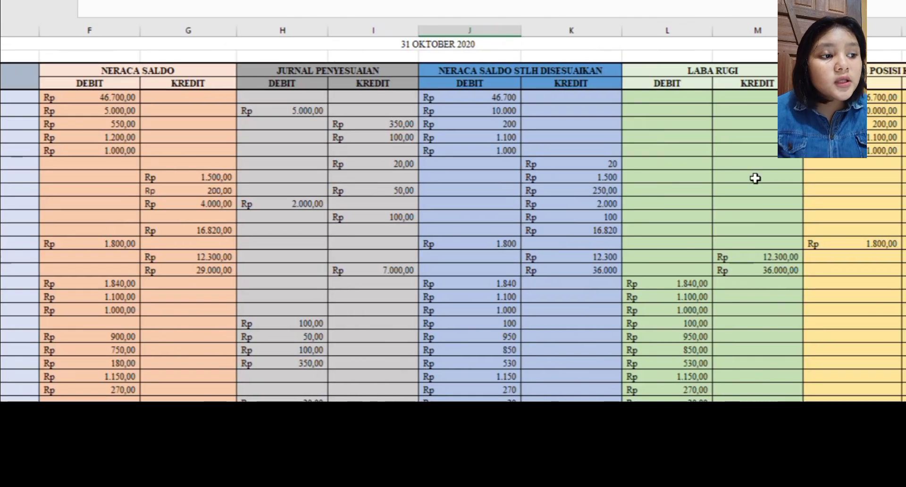
scroll(755, 178, down, 3)
scroll(756, 178, up, 1)
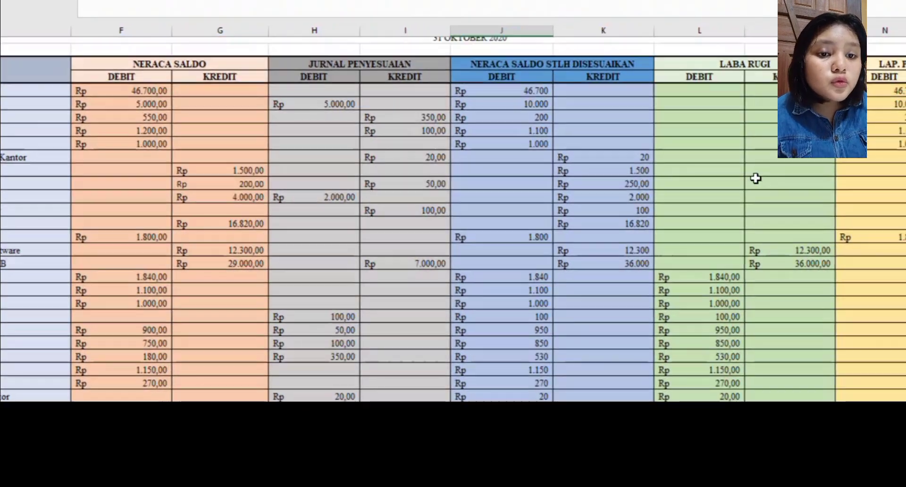
scroll(755, 178, down, 1)
scroll(755, 178, up, 1)
scroll(756, 178, left, 1)
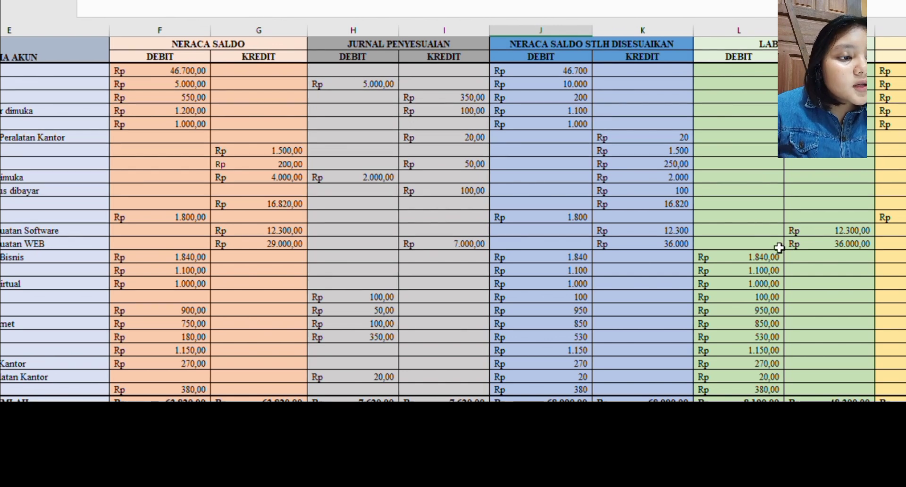
Examine the revenue and expense amounts in the LABA RUGI columns down to the JUMLAH and LABA BERSIH rows.
scroll(779, 247, down, 1)
scroll(779, 247, down, 1)
scroll(779, 248, up, 3)
scroll(779, 248, down, 1)
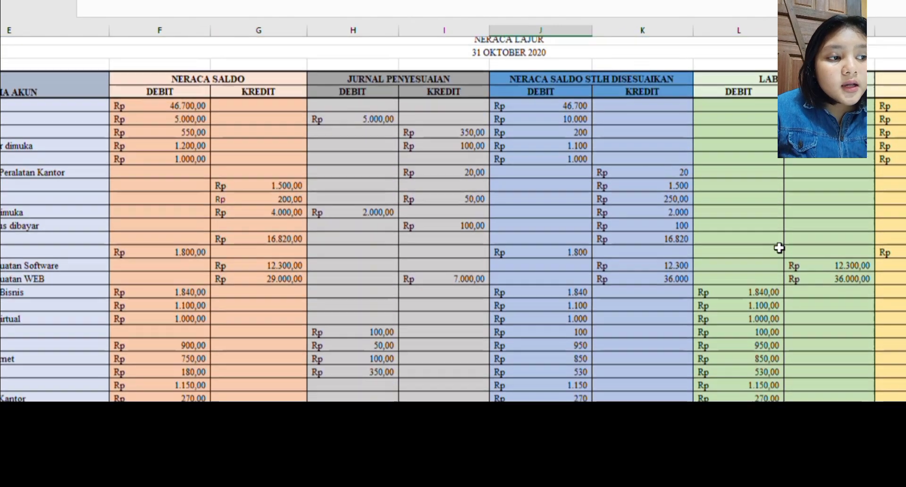
scroll(779, 247, down, 3)
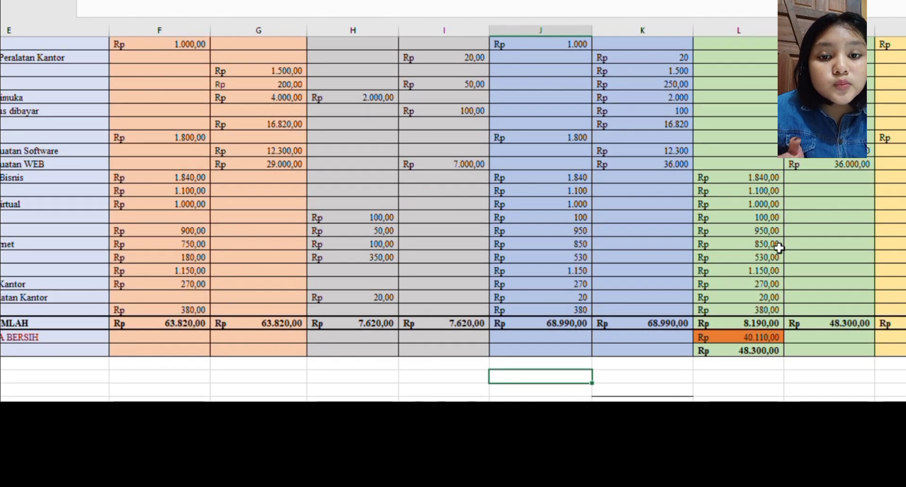
scroll(779, 247, up, 3)
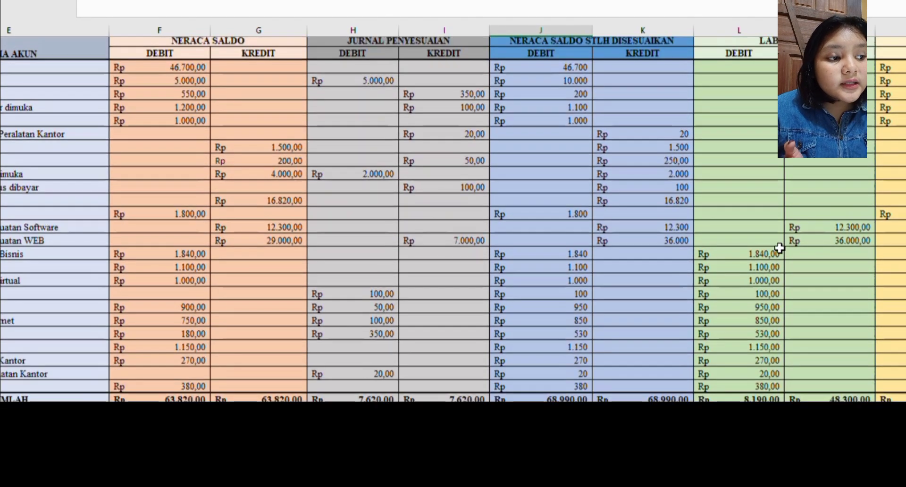
scroll(779, 247, down, 3)
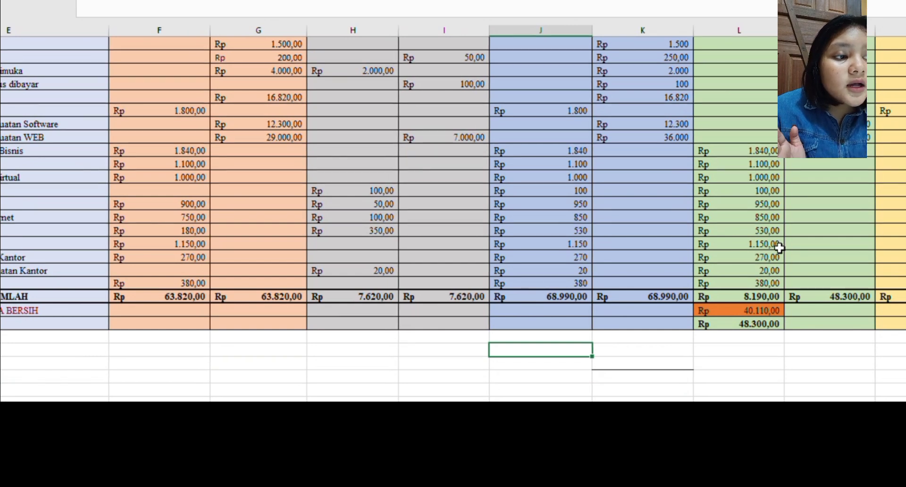
scroll(779, 247, left, 2)
scroll(779, 247, right, 2)
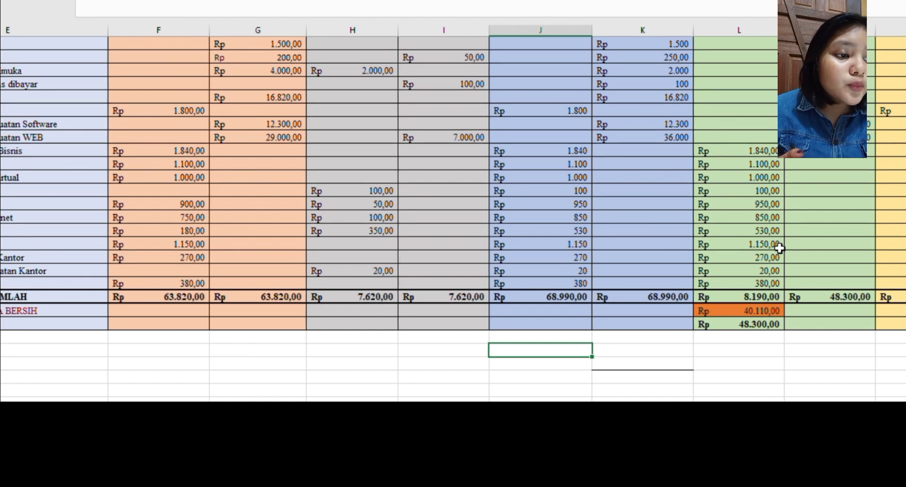
scroll(780, 248, left, 1)
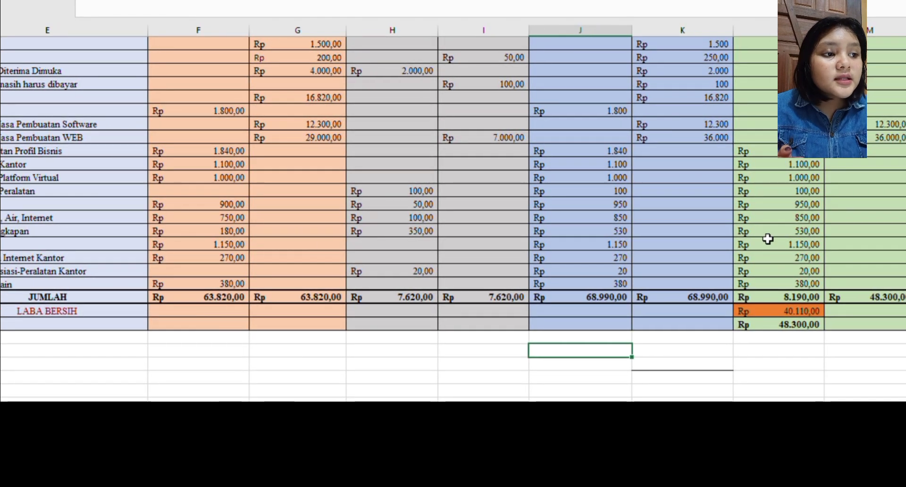
Examine the financial position columns of NERACA LAJUR, including their totals and the net profit row.
scroll(769, 240, right, 7)
scroll(768, 240, up, 2)
scroll(768, 239, up, 1)
scroll(768, 239, down, 1)
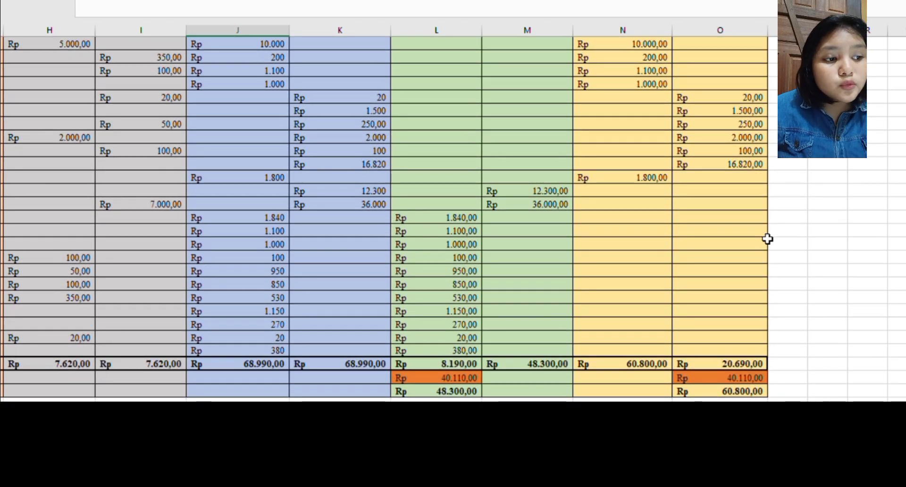
scroll(769, 239, up, 1)
scroll(768, 239, down, 1)
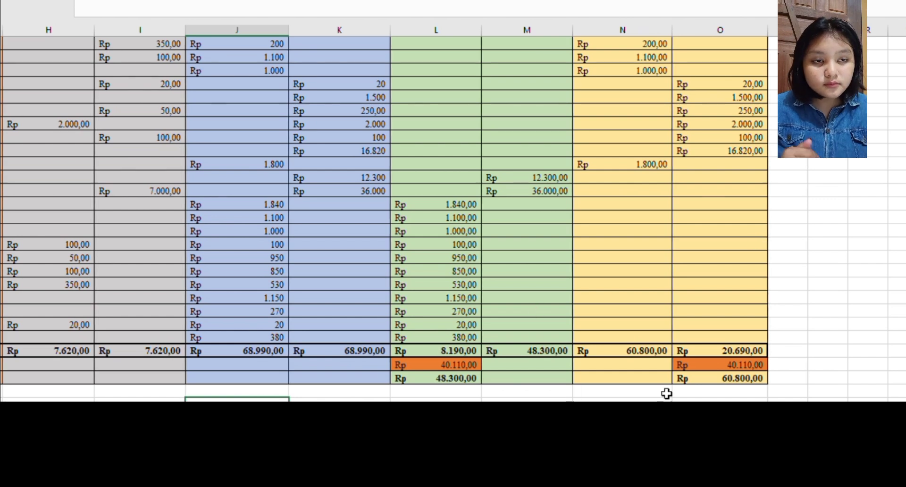
View the financial statements sheet and review LAPORAN LABA RUGI and LAPORAN PERUBAHAN MODAL.
key(ctrl+Page_Down)
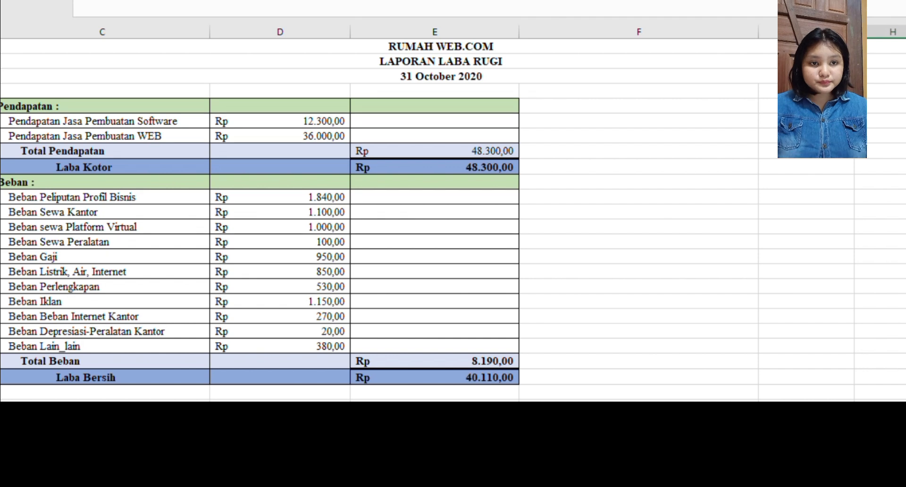
scroll(415, 321, down, 2)
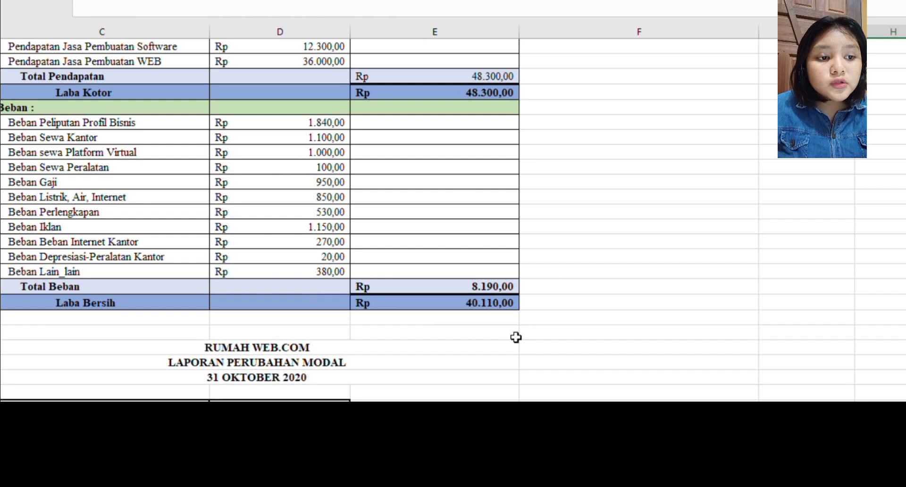
scroll(516, 337, down, 3)
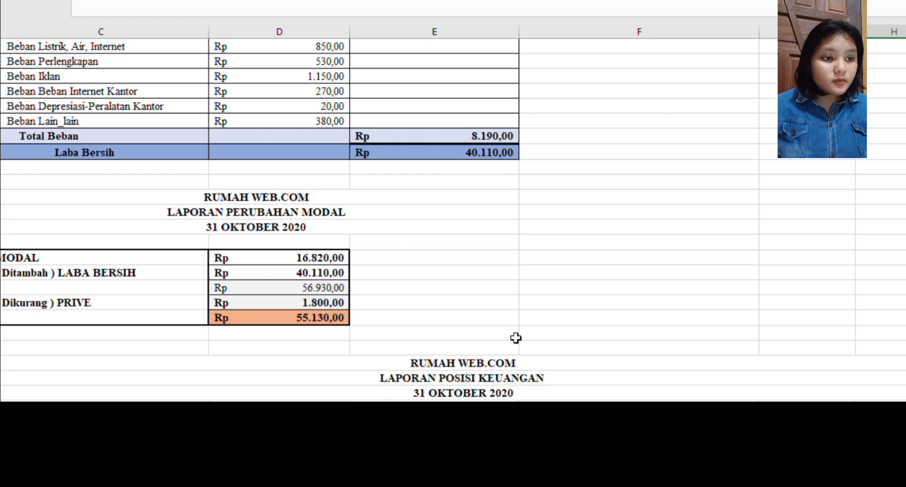
scroll(515, 338, down, 1)
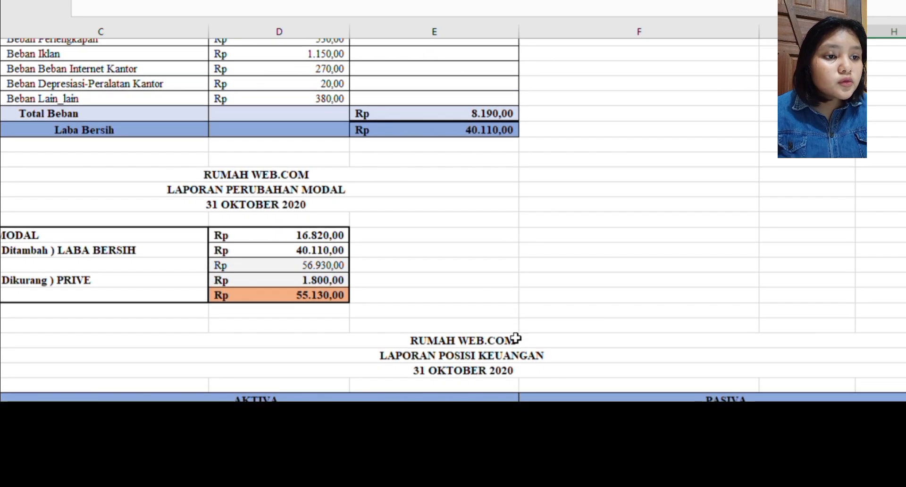
Review LAPORAN POSISI KEUANGAN across the AKTIVA and PASIVA sides down to the TOTAL AKTIVA and TOTAL PASIVA rows.
scroll(516, 338, down, 3)
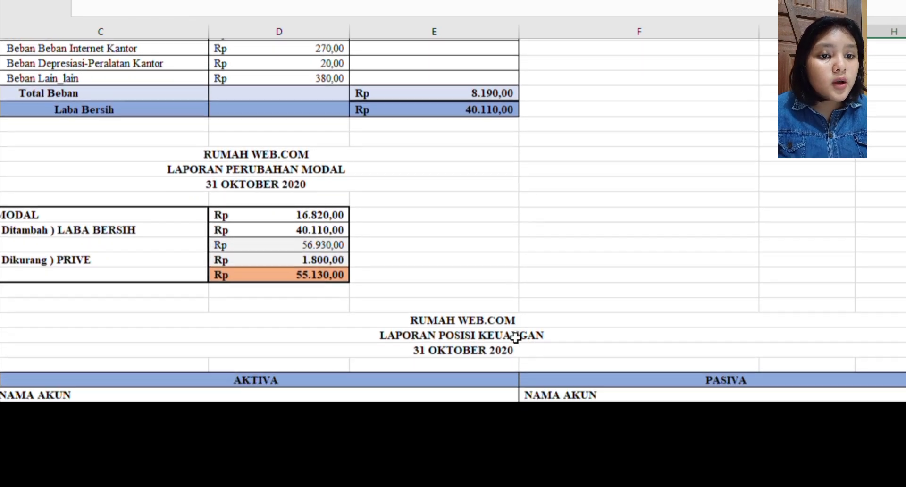
scroll(516, 338, down, 7)
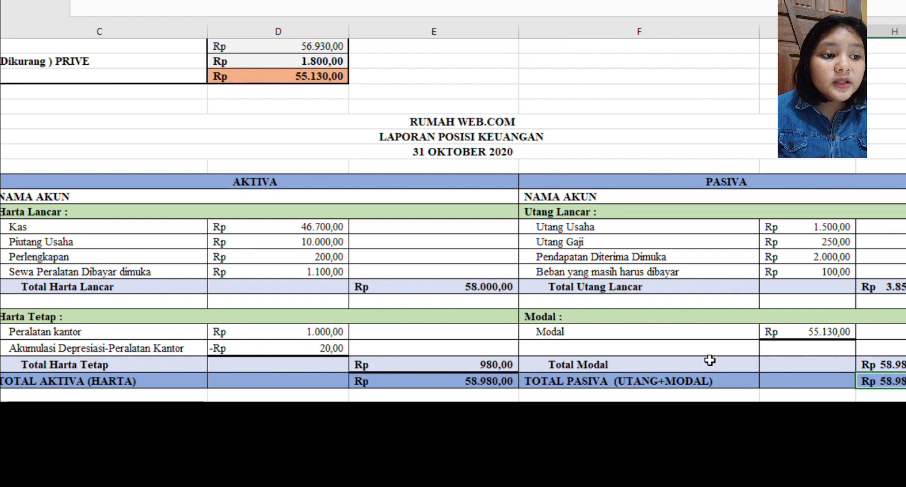
scroll(711, 362, right, 3)
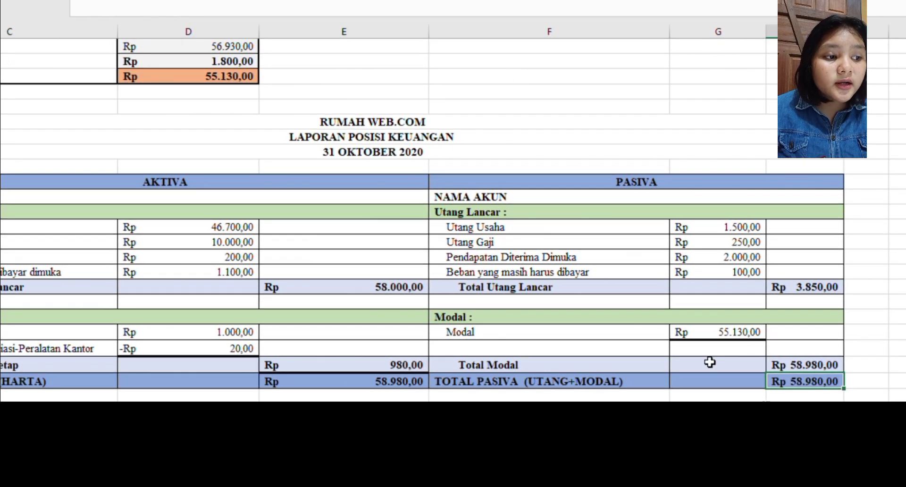